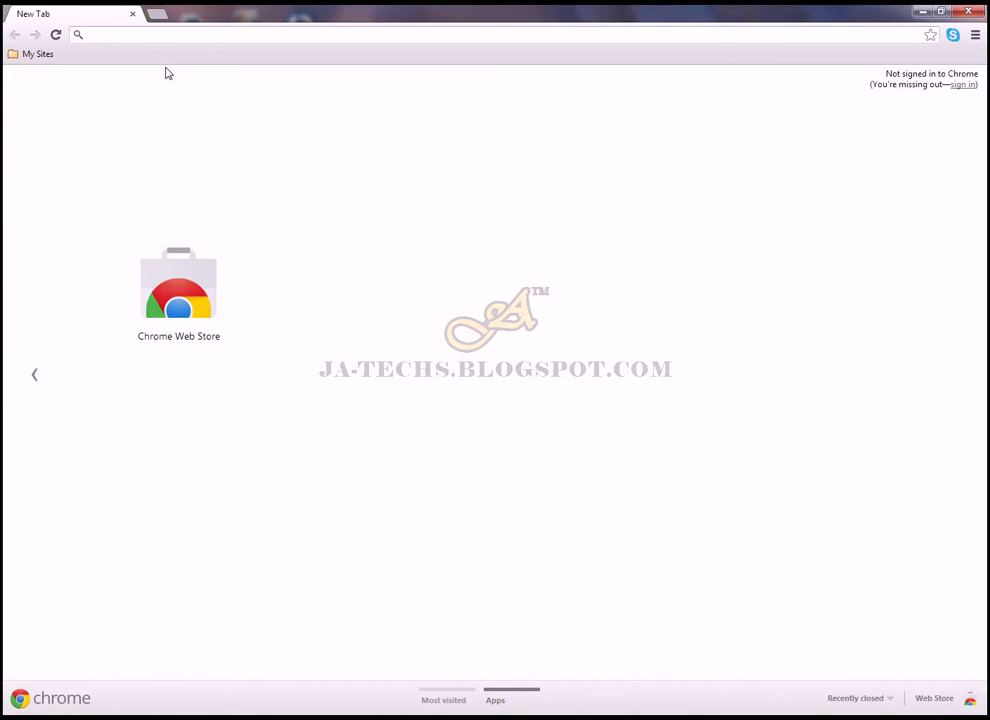
type("www.facme")
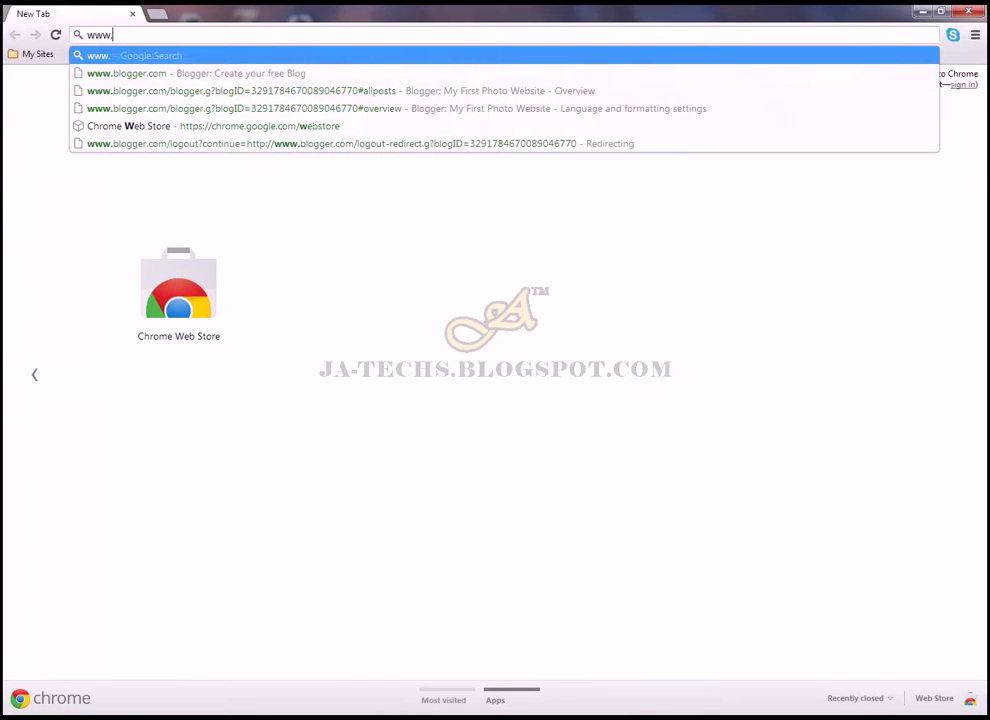
key("BackSpace")
key("BackSpace")
key("BackSpace")
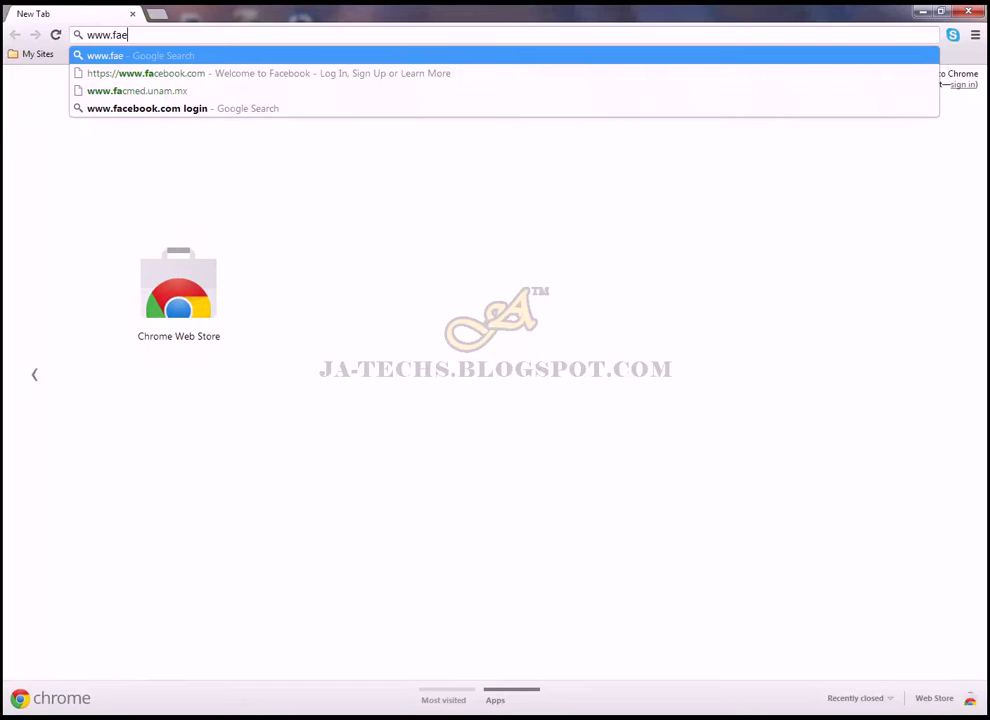
type("cebook.com")
key("Return")
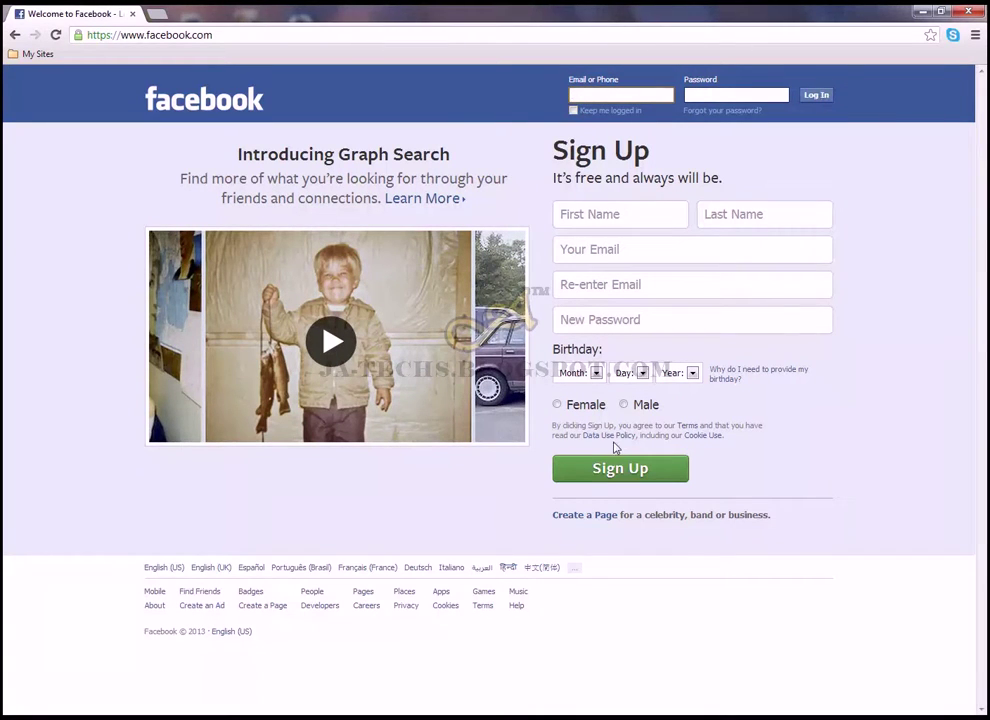
Enter the account holder's first and last name in the sign-up form
left_click(634, 221)
type("Tutorial")
key("Tab")
type("Purposed")
key("BackSpace")
Enter the Gmail address and paste the same address into the confirmation field
key("Tab")
key("Tab")
key("shift+Tab")
key("ctrl+c")
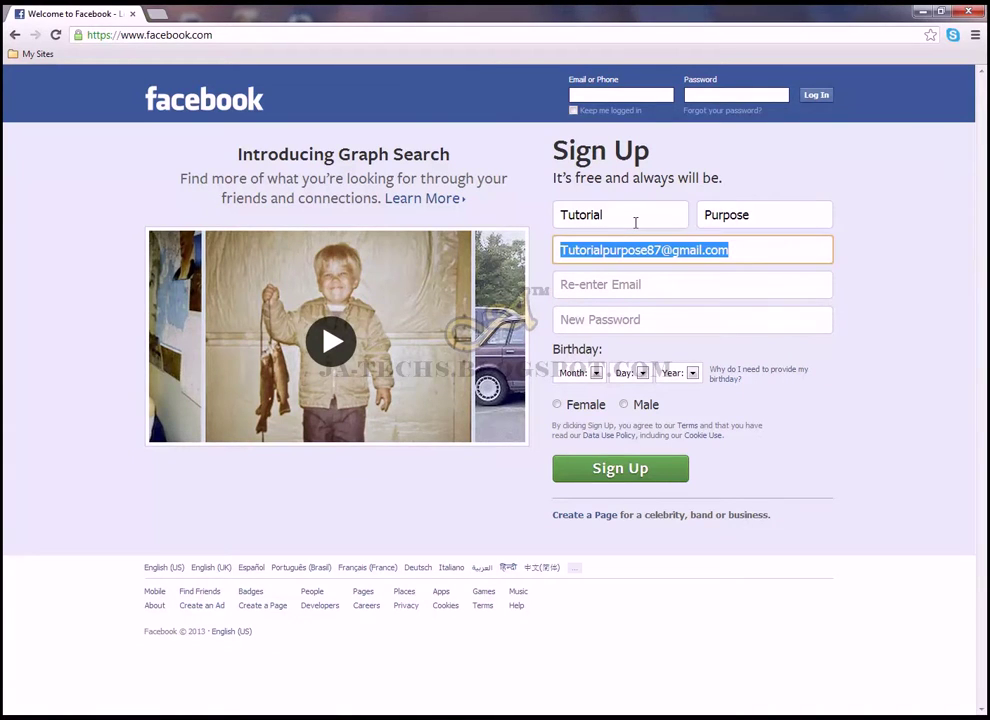
key("Tab")
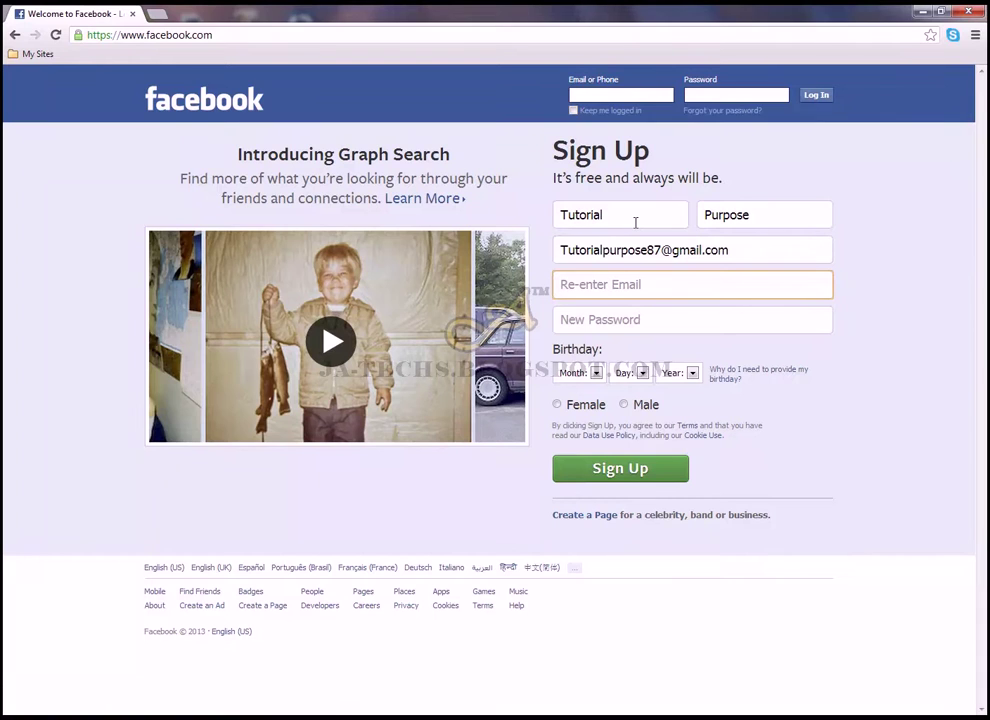
key("ctrl+v")
Type the new account password
key("Tab")
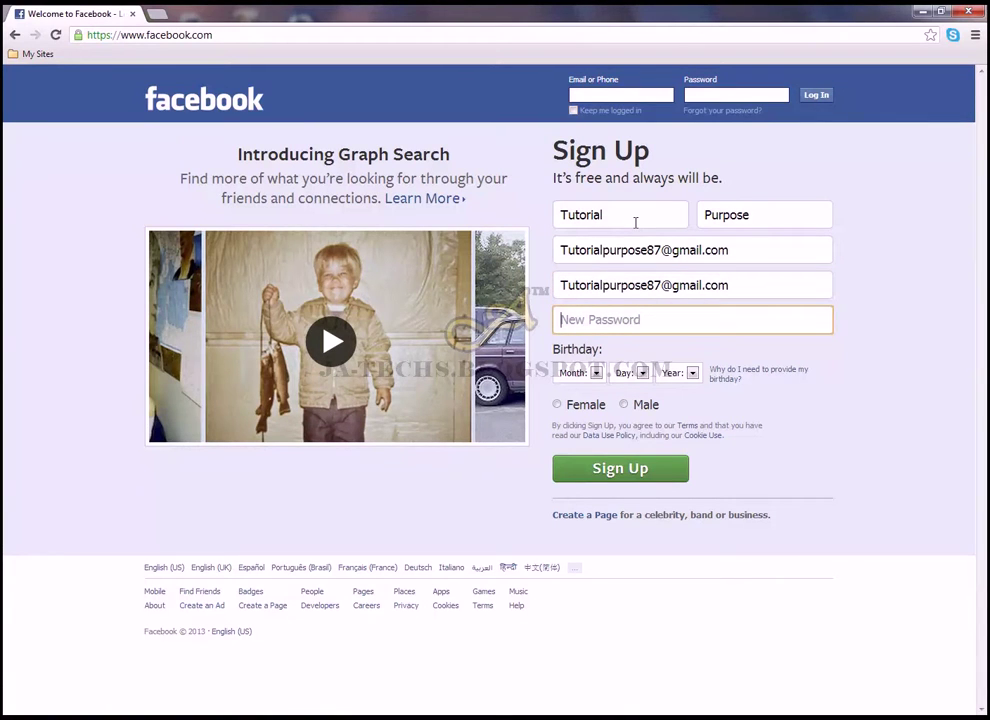
type("••••••••••••")
key("Tab")
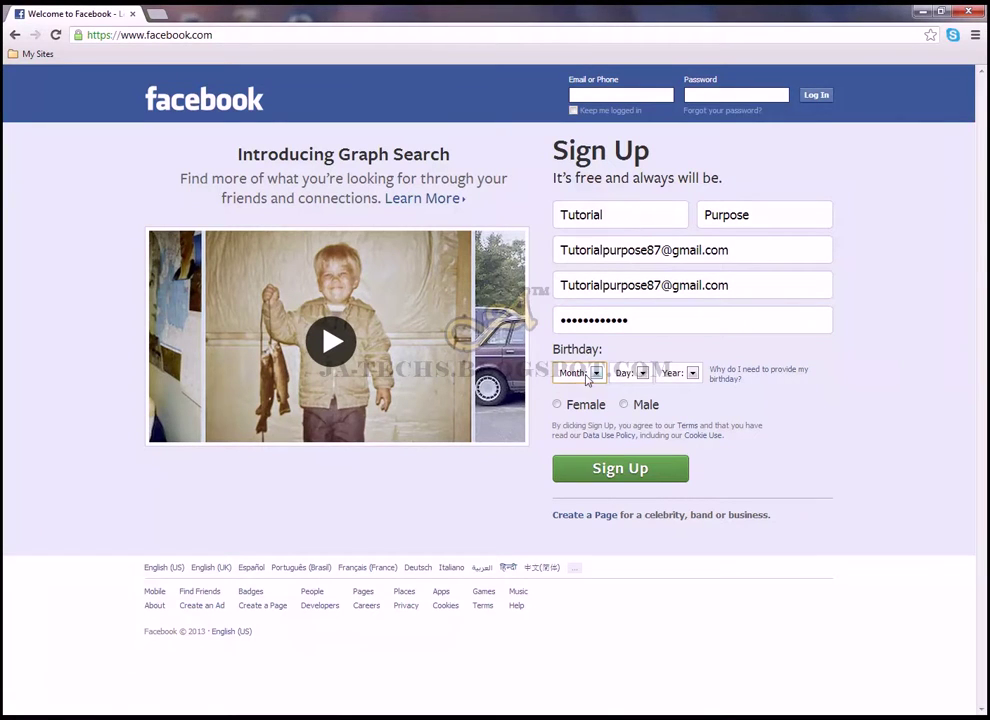
left_click(593, 372)
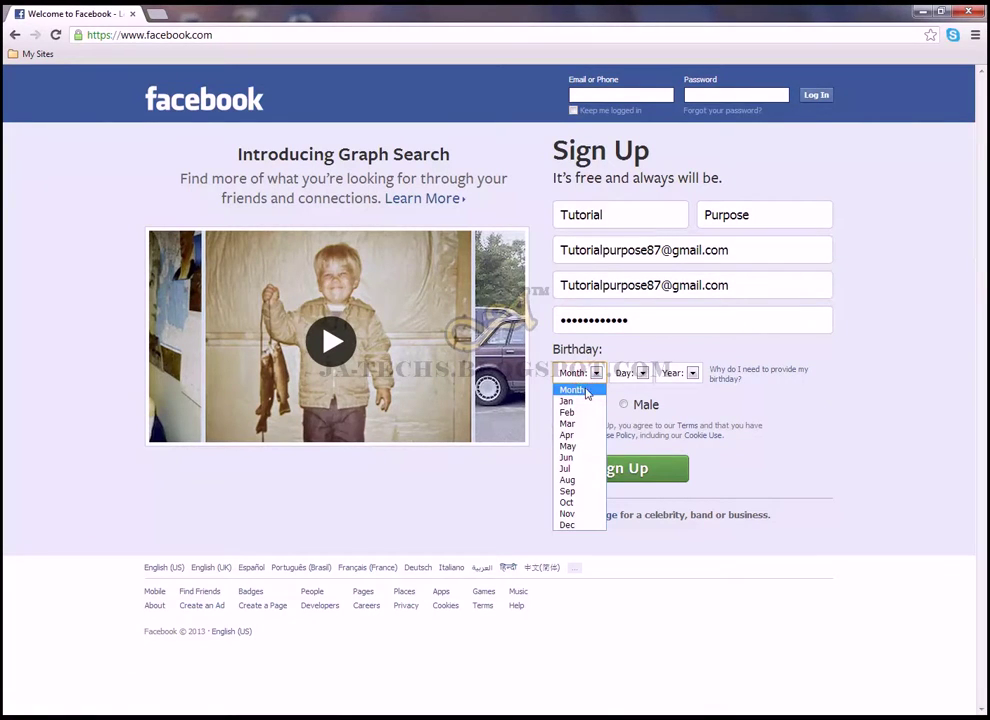
left_click(578, 446)
left_click(641, 372)
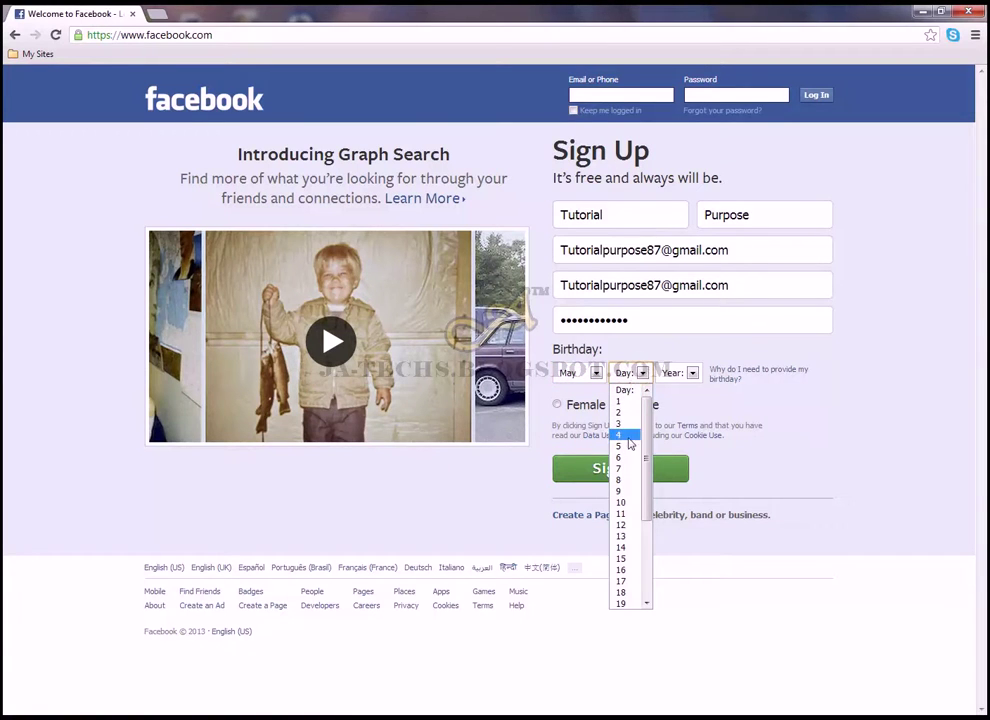
left_click(625, 437)
left_click(676, 373)
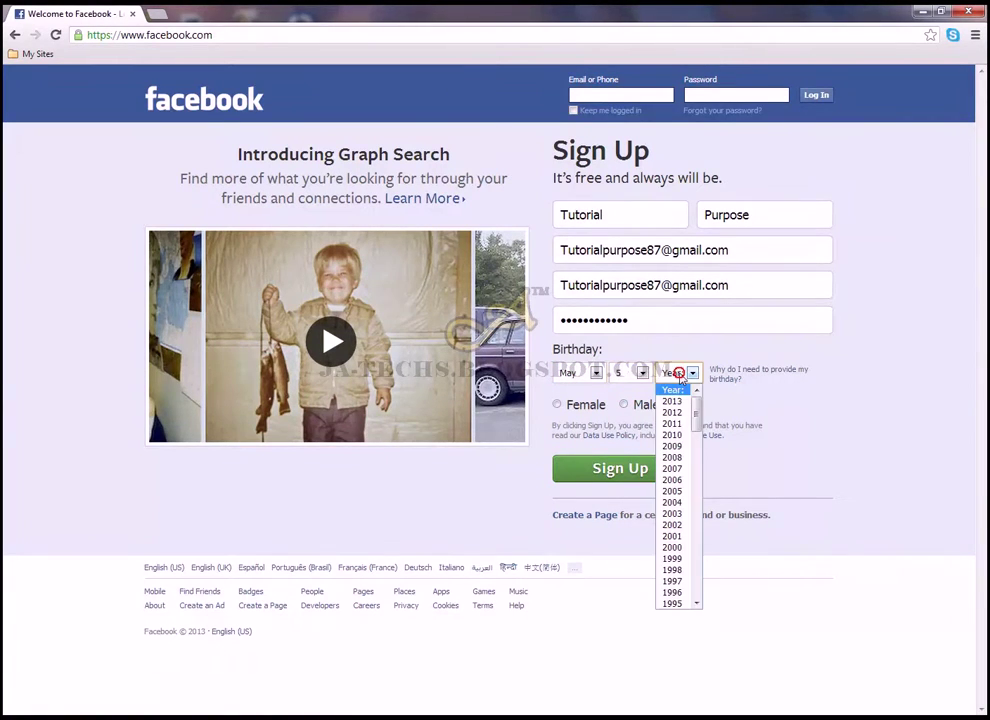
left_click(696, 604)
left_click(696, 604)
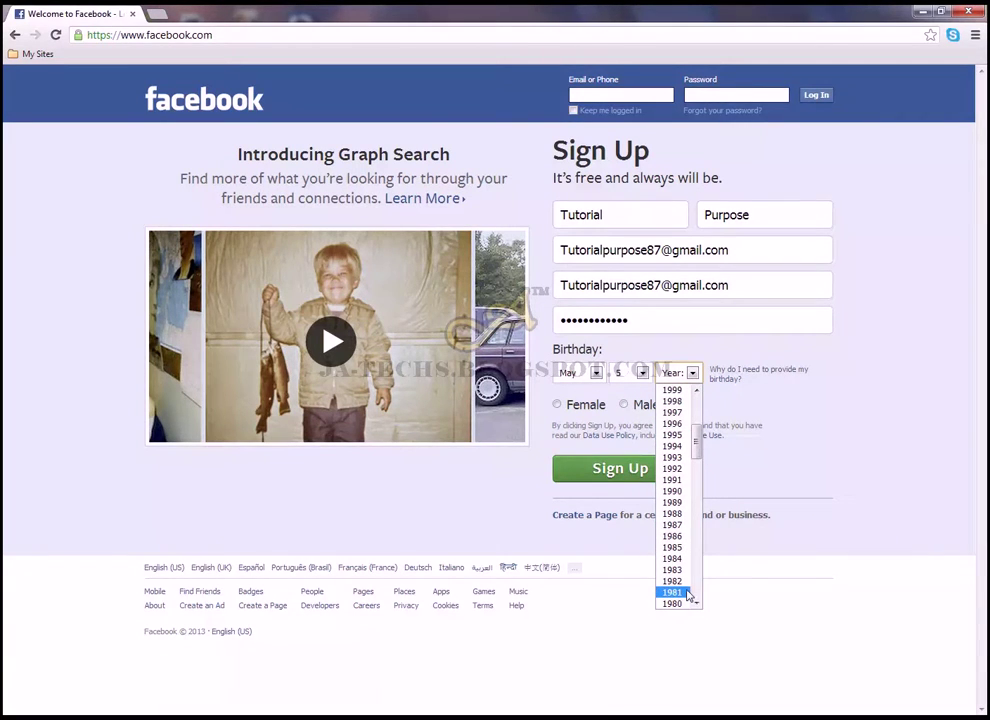
left_click(697, 601)
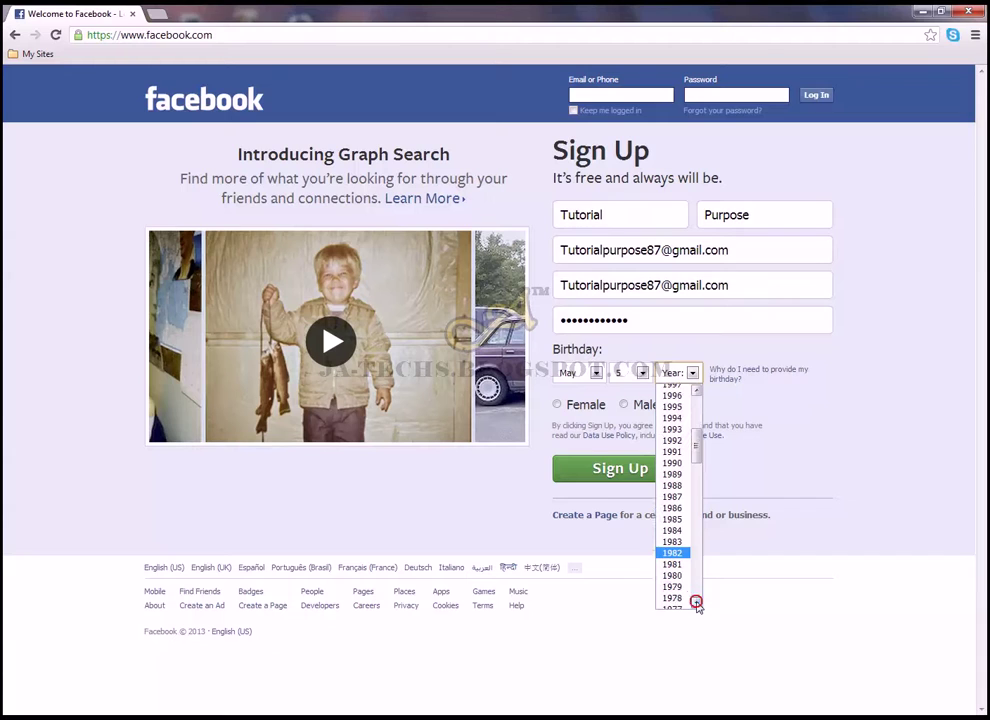
left_click(680, 512)
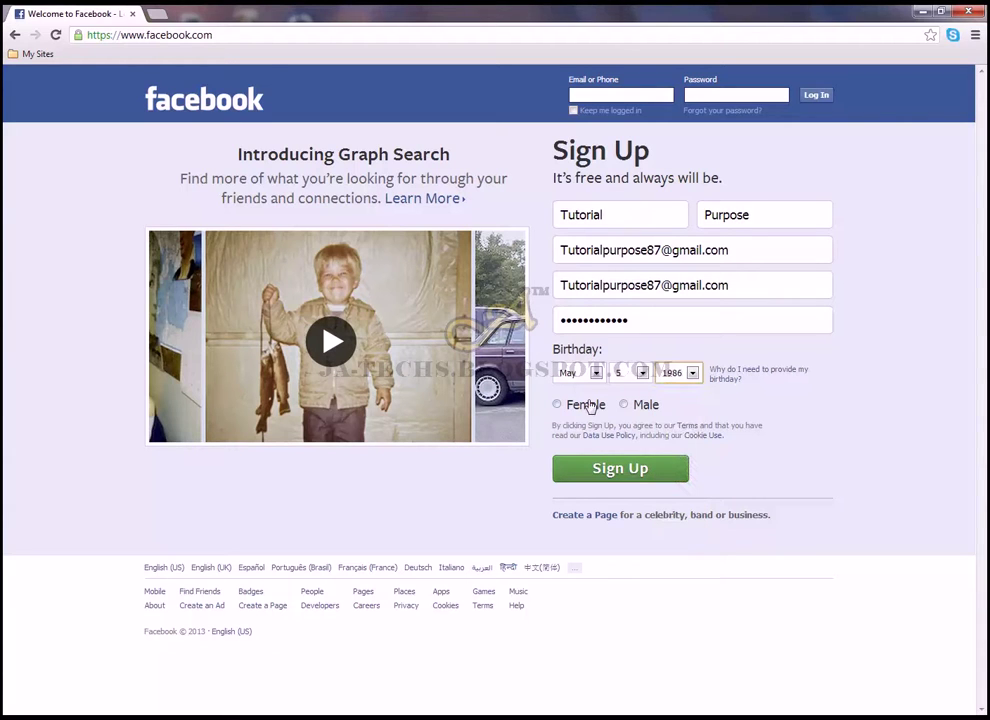
left_click(624, 405)
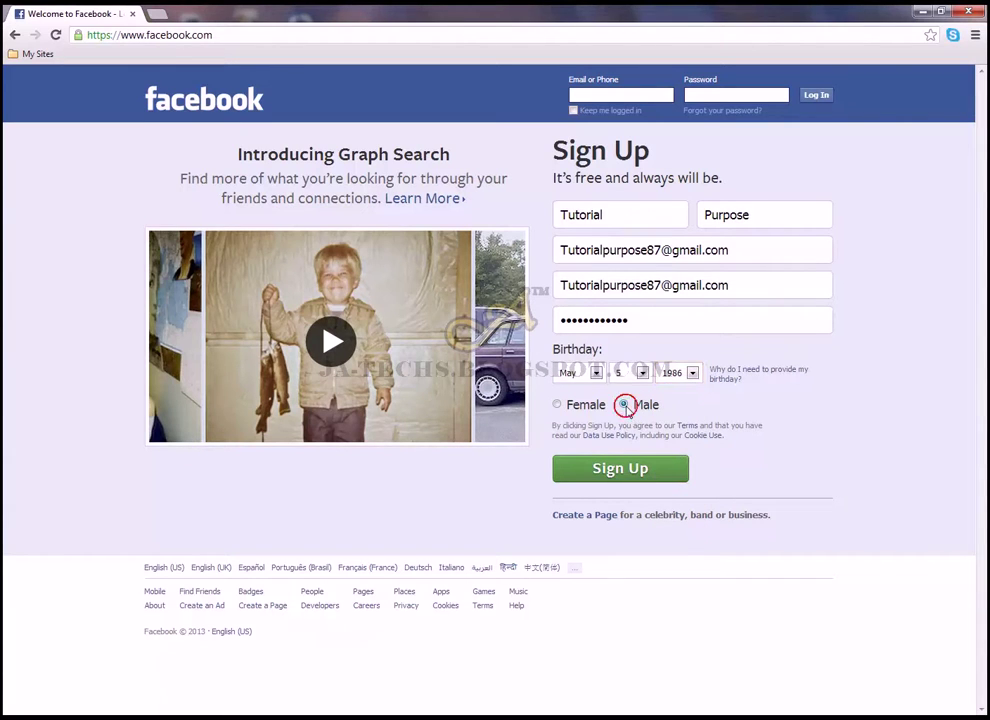
left_click(628, 474)
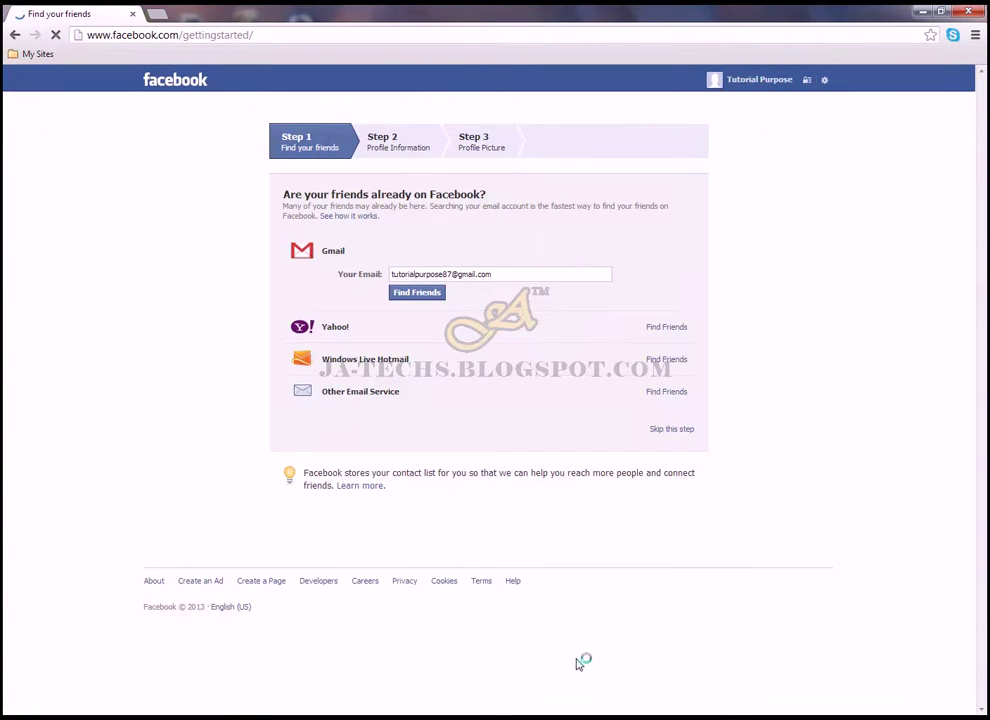
Skip the Find Friends, Profile Information and Profile Picture getting-started steps
left_click(689, 431)
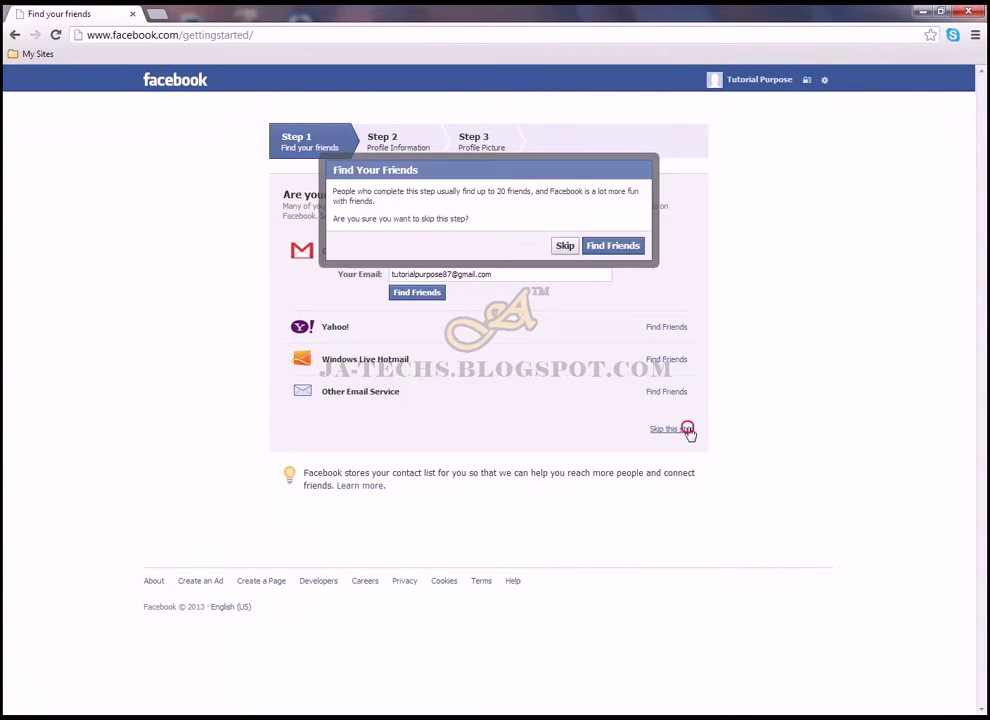
left_click(565, 246)
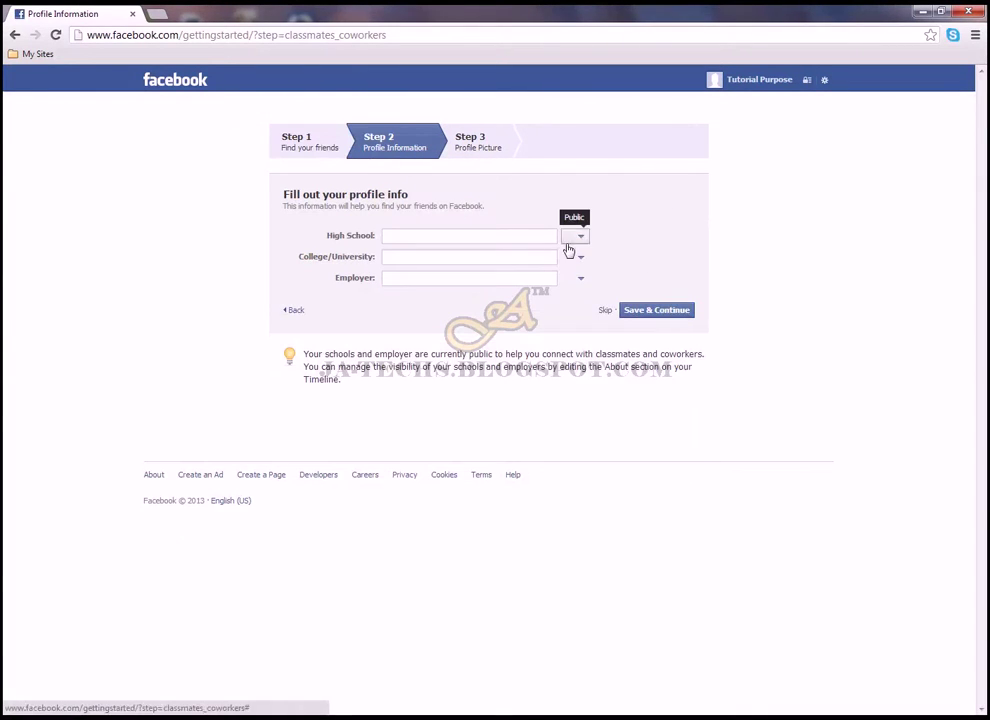
left_click(605, 311)
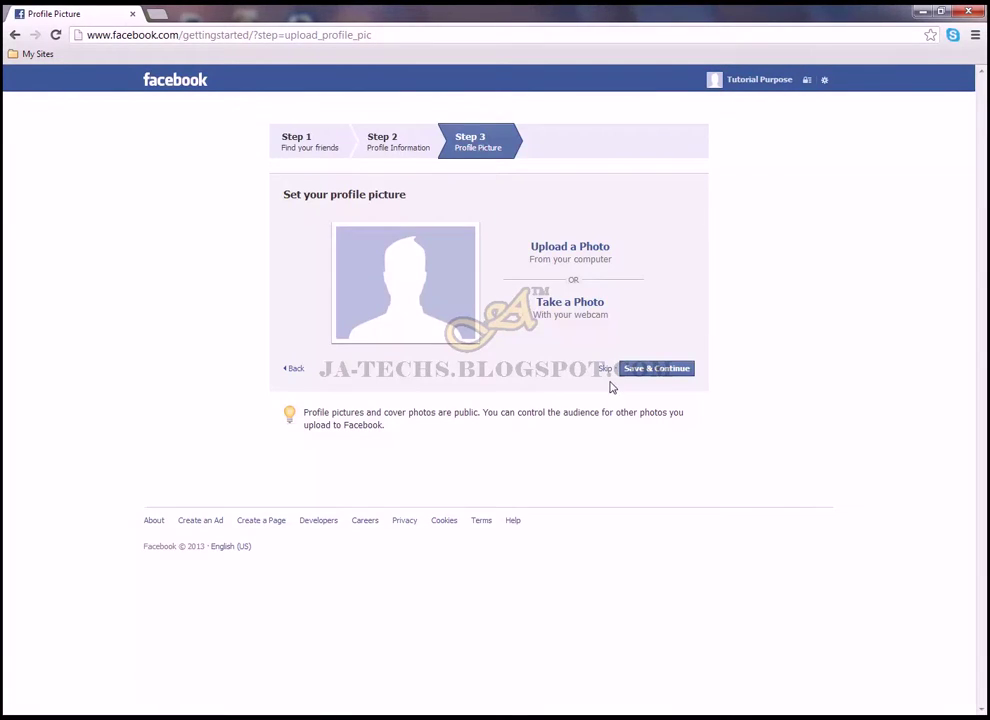
left_click(606, 370)
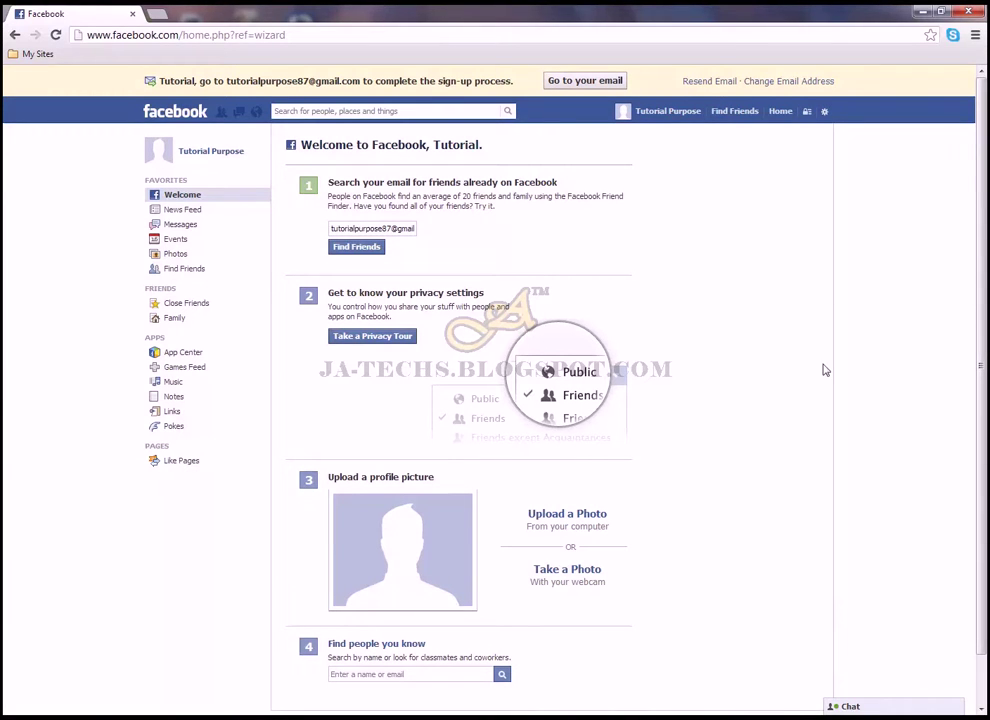
Use the Create a Page link in the home page footer
scroll(983, 365, "down", 2)
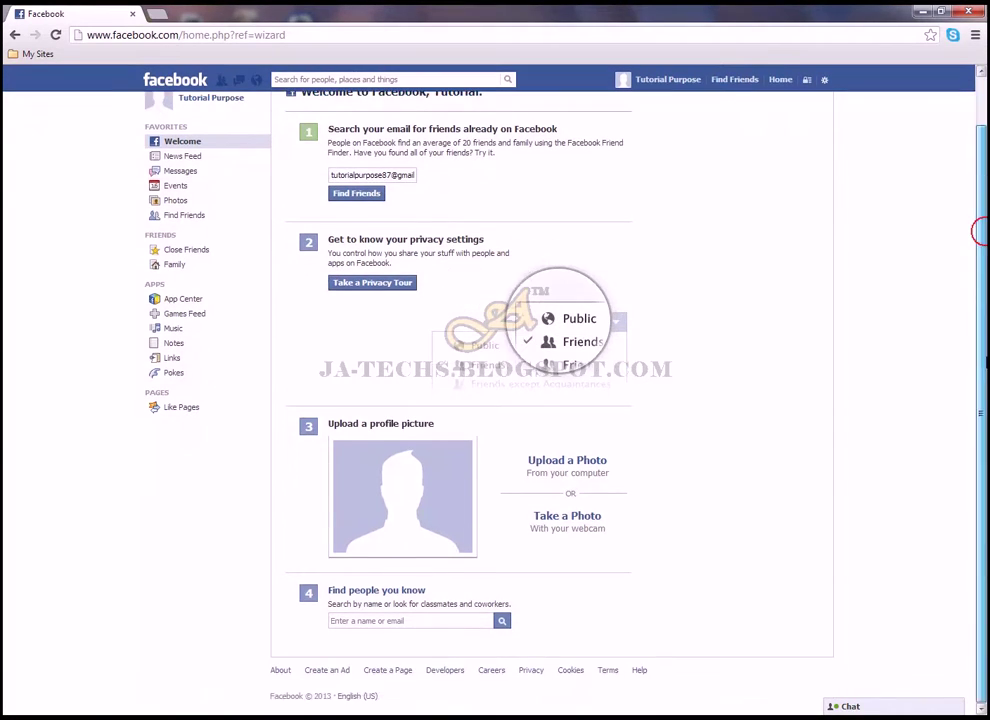
left_click(393, 670)
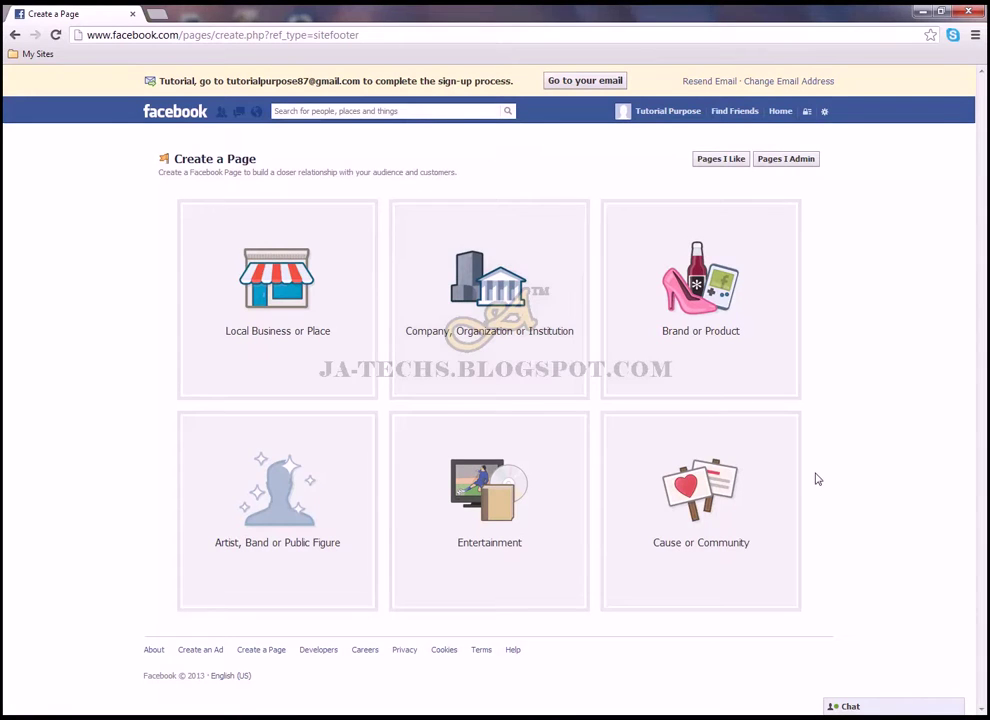
Create an Entertainment page, category Album, named 'My First Photo Website', accepting the Pages Terms
left_click(492, 529)
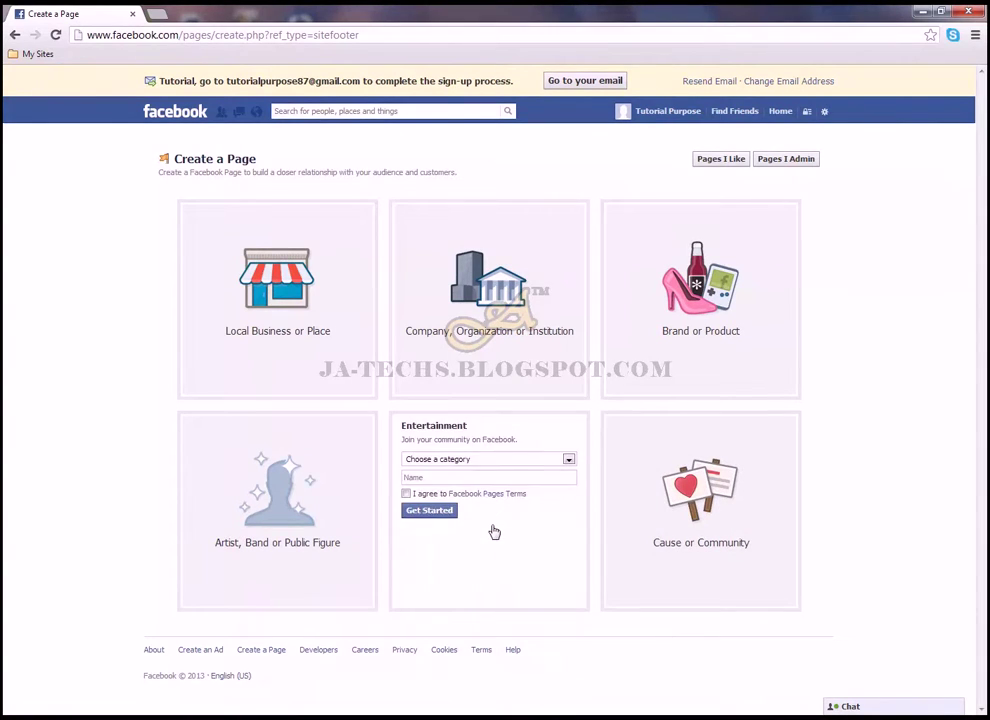
left_click(463, 459)
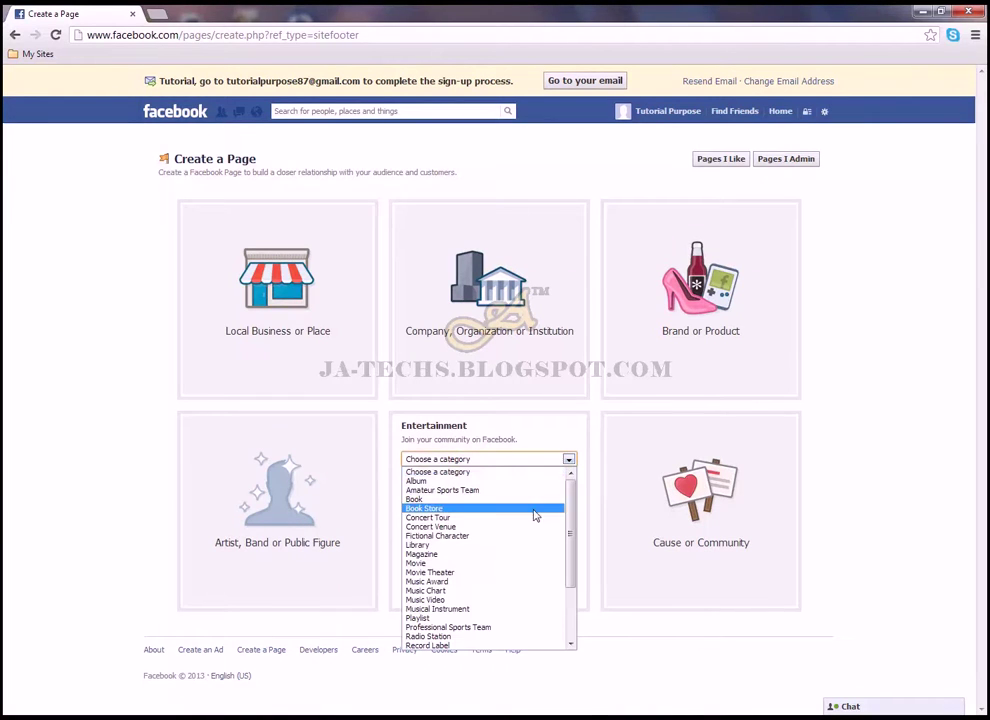
left_click_drag(570, 515, 581, 578)
scroll(520, 530, "up", 6)
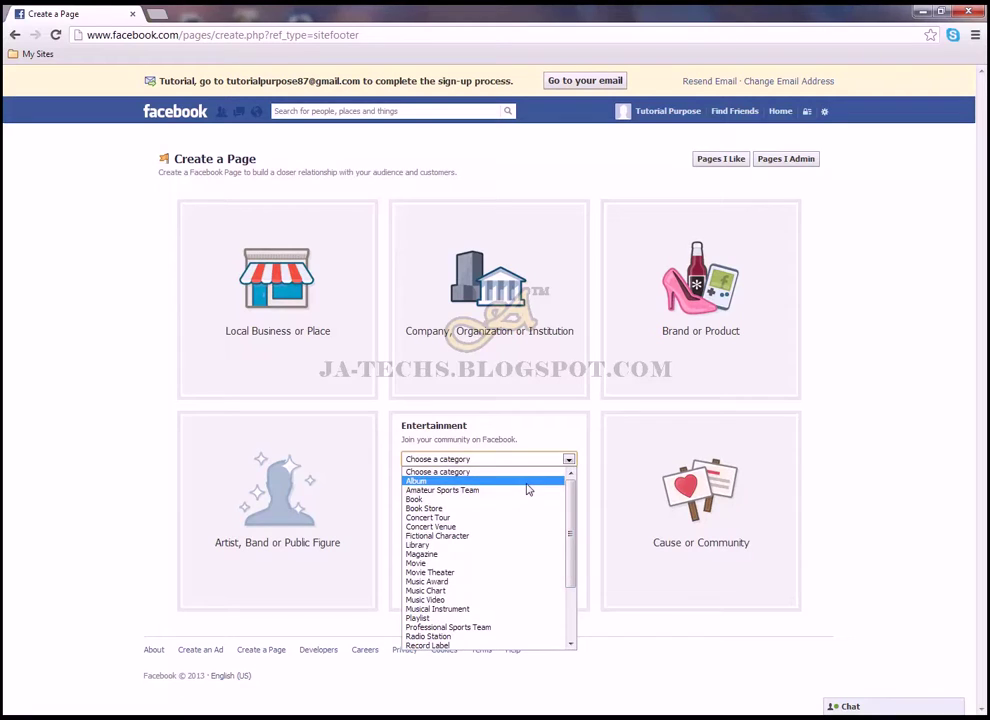
left_click(527, 484)
left_click(511, 481)
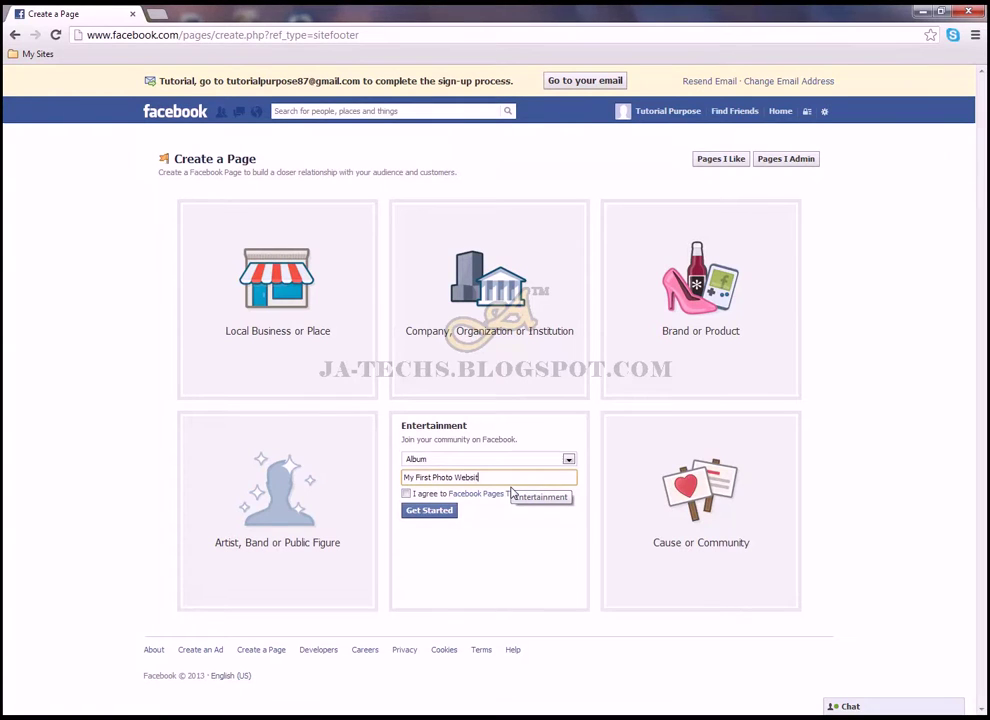
left_click(406, 493)
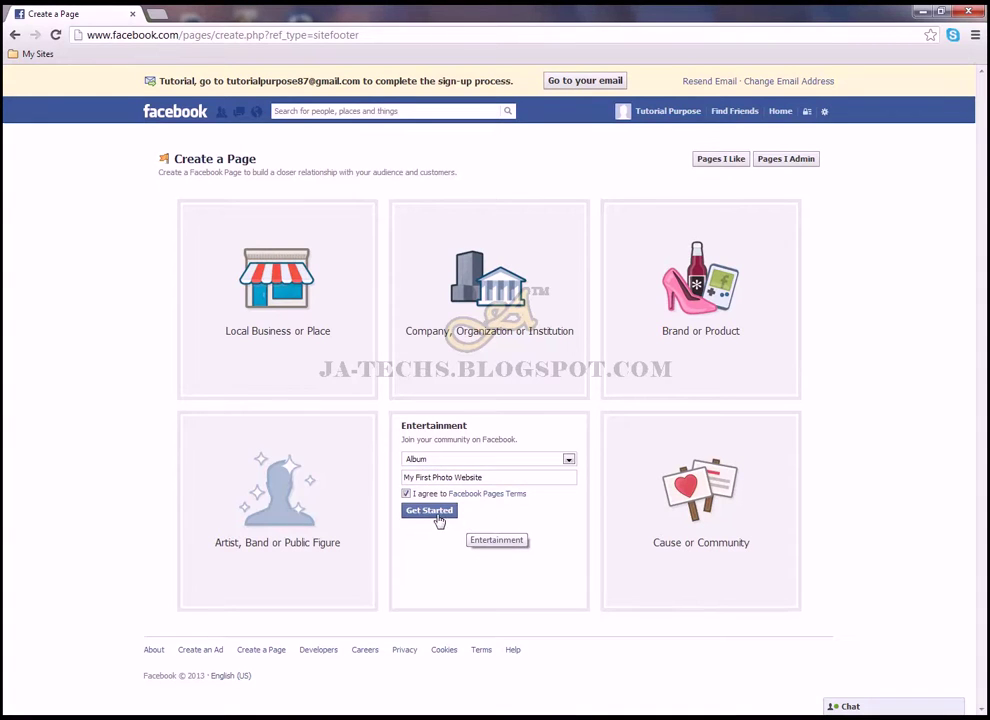
left_click(434, 512)
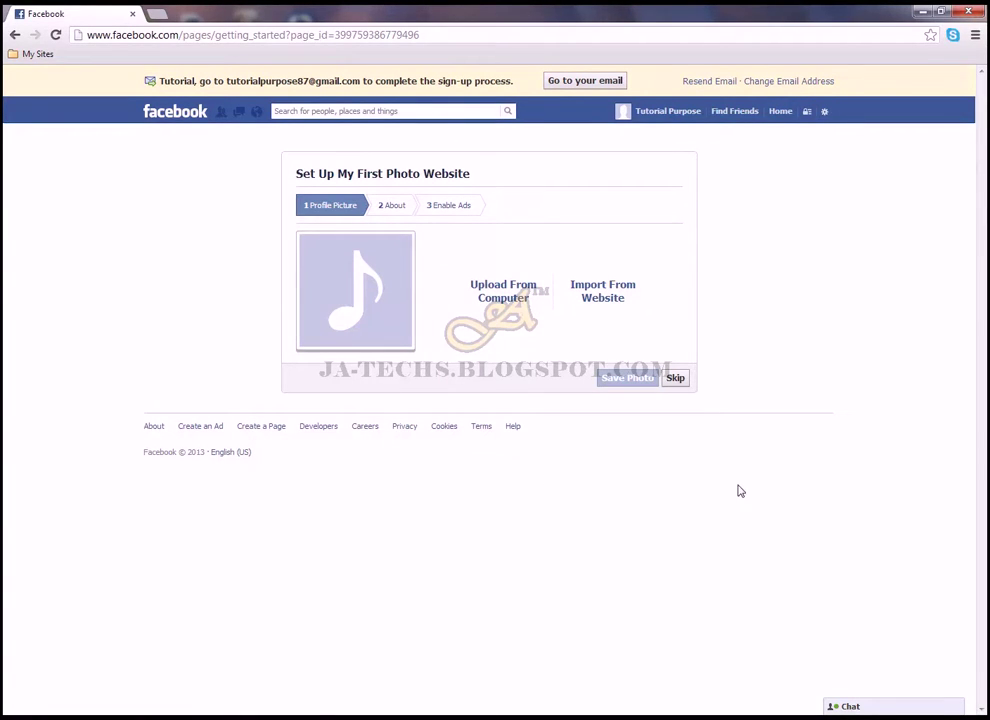
Skip the profile picture; save a portfolio description, website myphoto-4u.blogspot.com, and Yes for real album
left_click(684, 380)
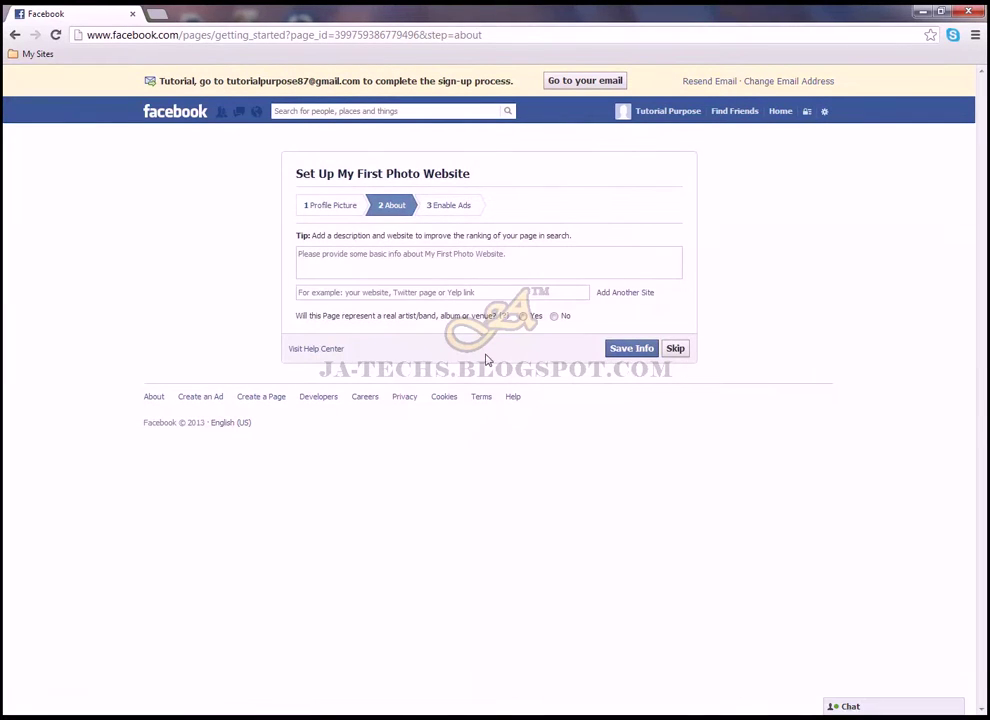
left_click(507, 270)
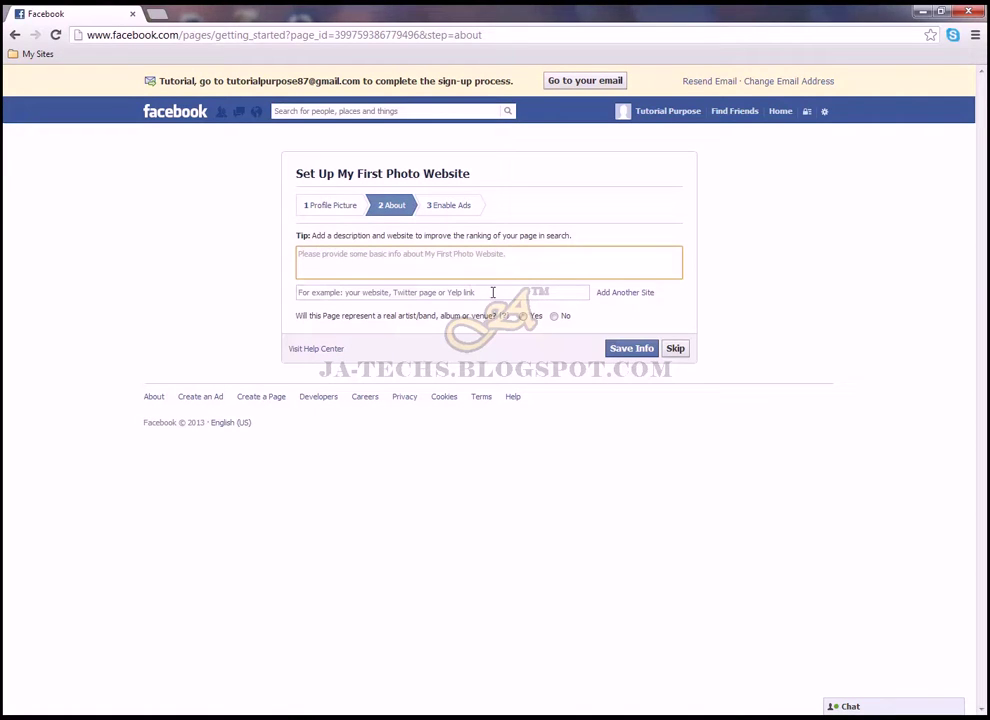
type("THis")
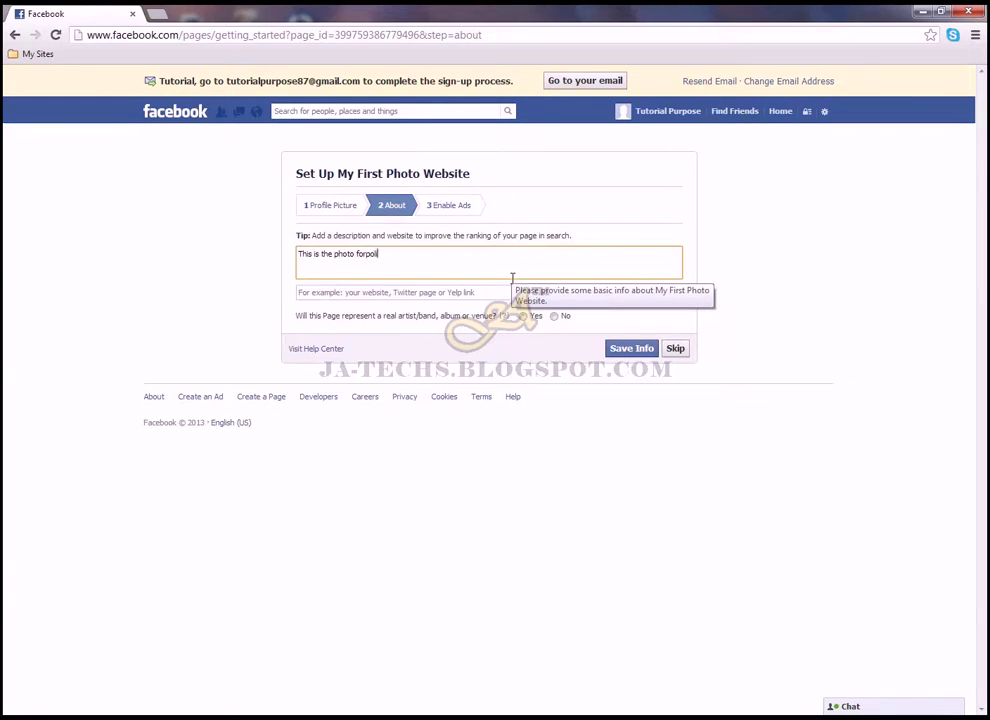
type("s")
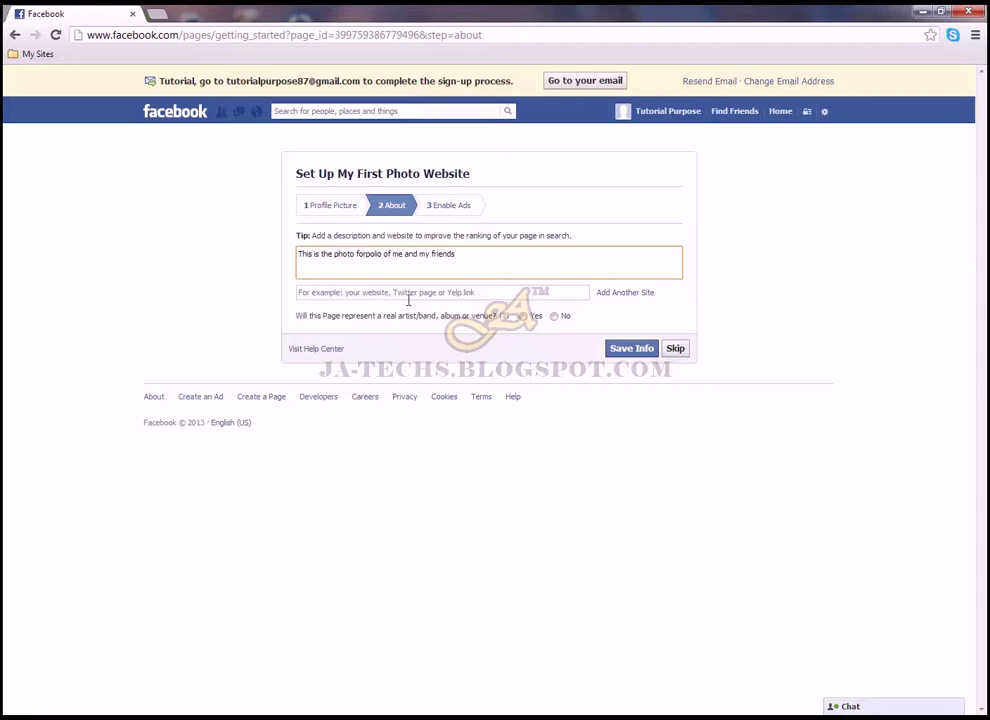
left_click(476, 297)
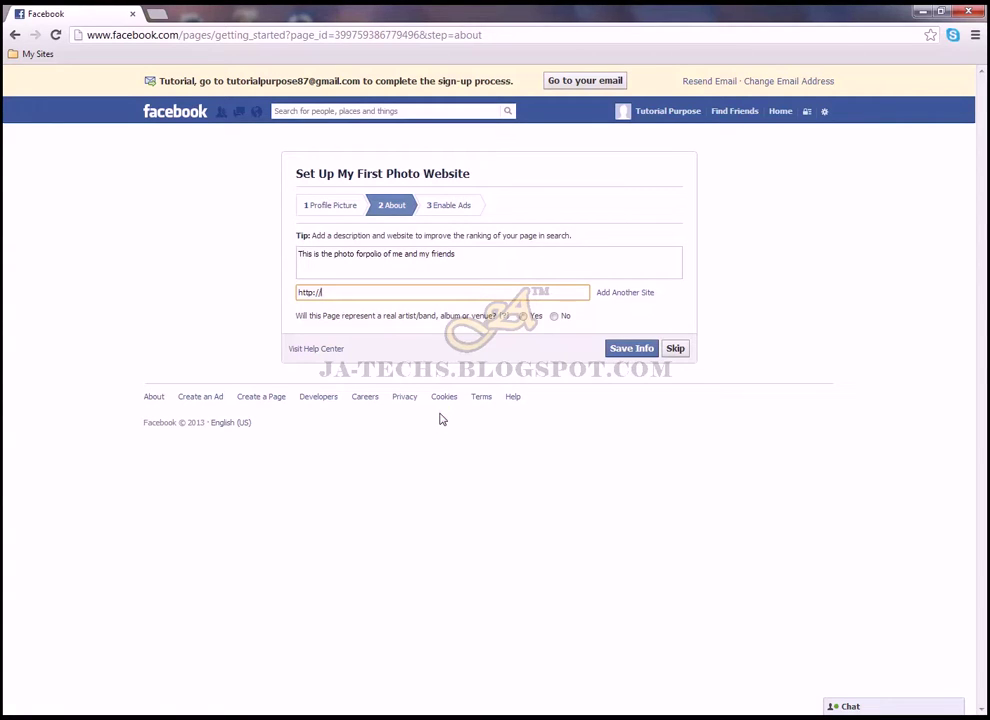
type("myphoto-4u.blogspot.com")
left_click(523, 316)
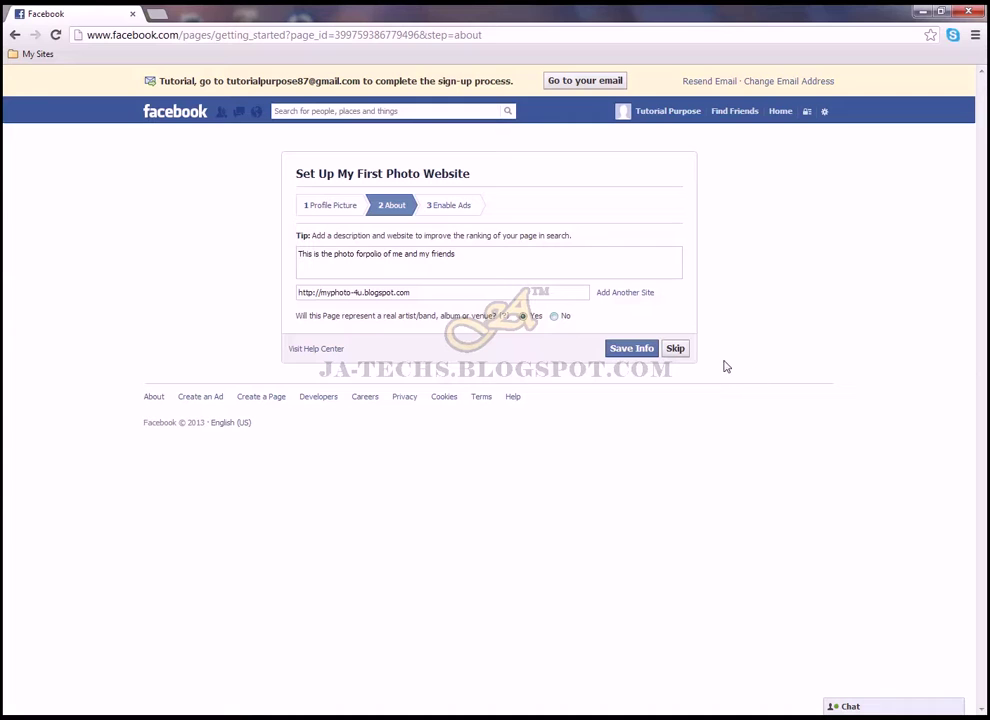
left_click(643, 352)
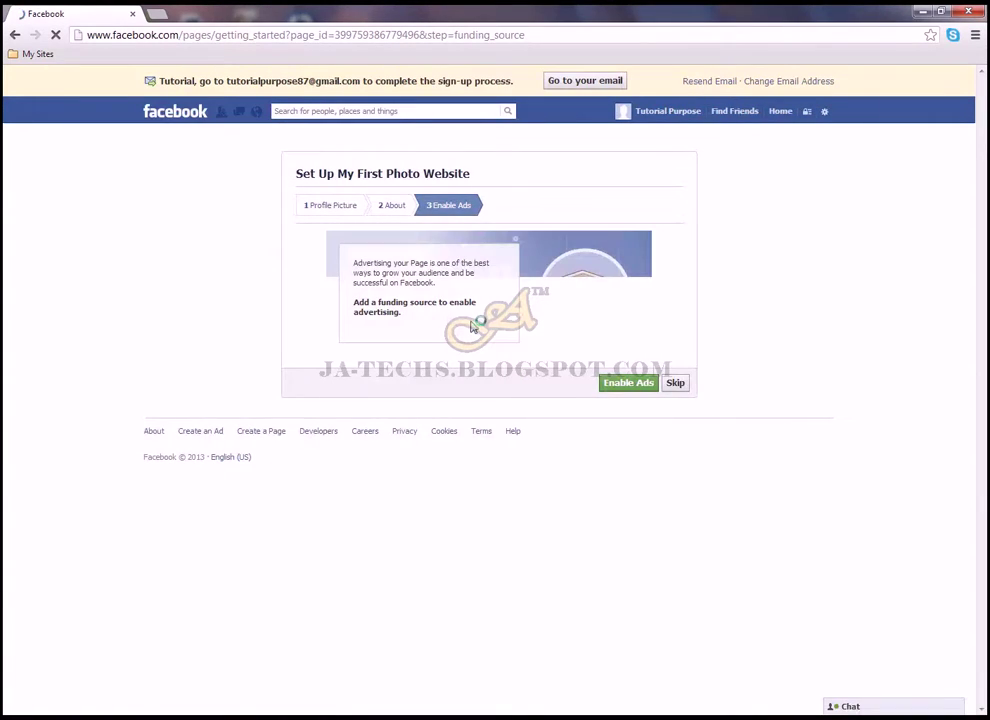
Skip the Enable Ads, Like and Share prompts, then hide the page's Admin Panel
left_click(684, 383)
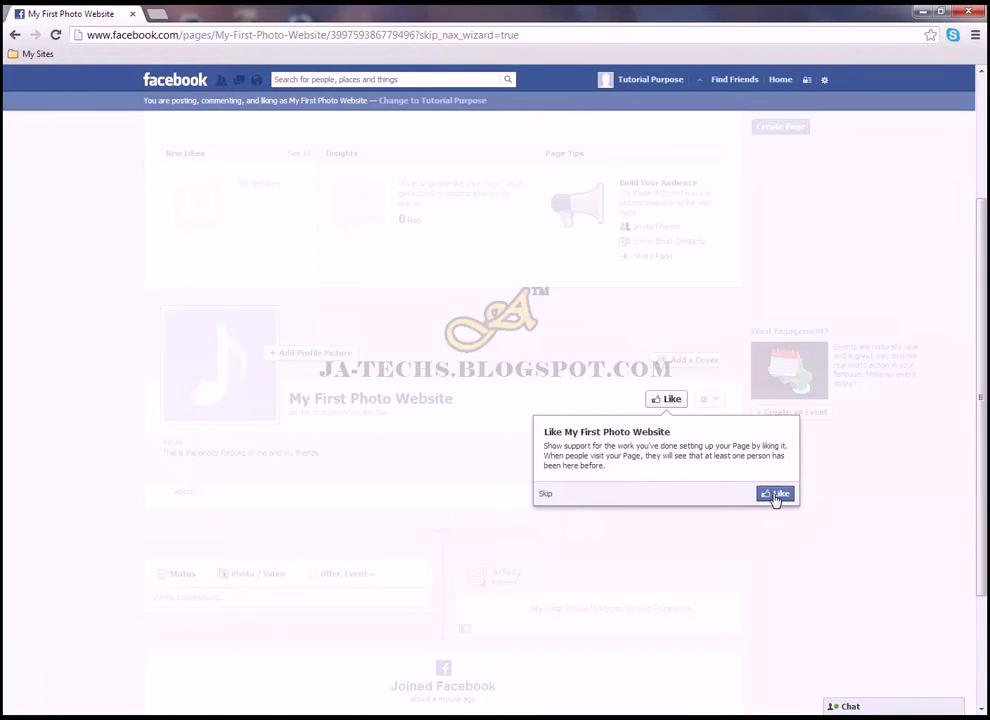
left_click(548, 494)
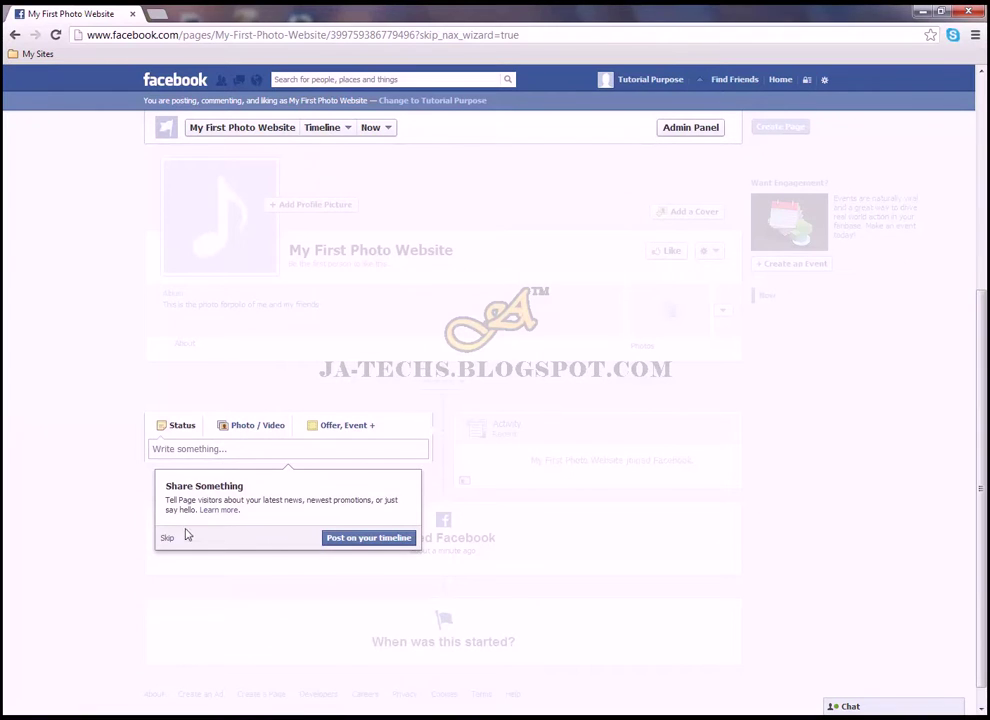
left_click(170, 540)
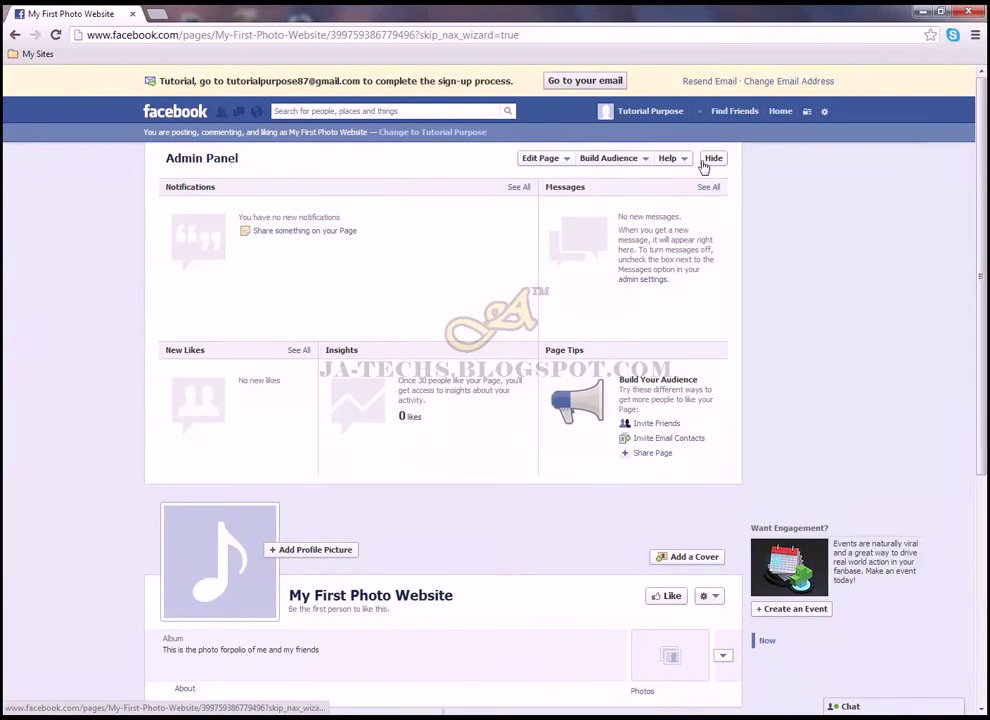
left_click(714, 158)
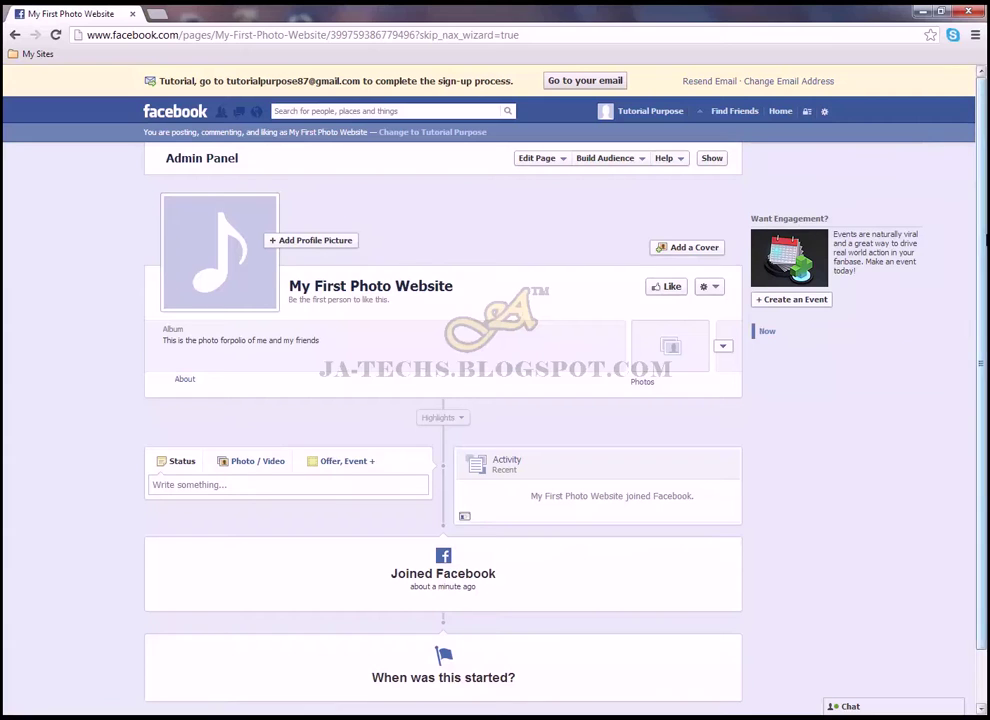
scroll(985, 540, "down", 1)
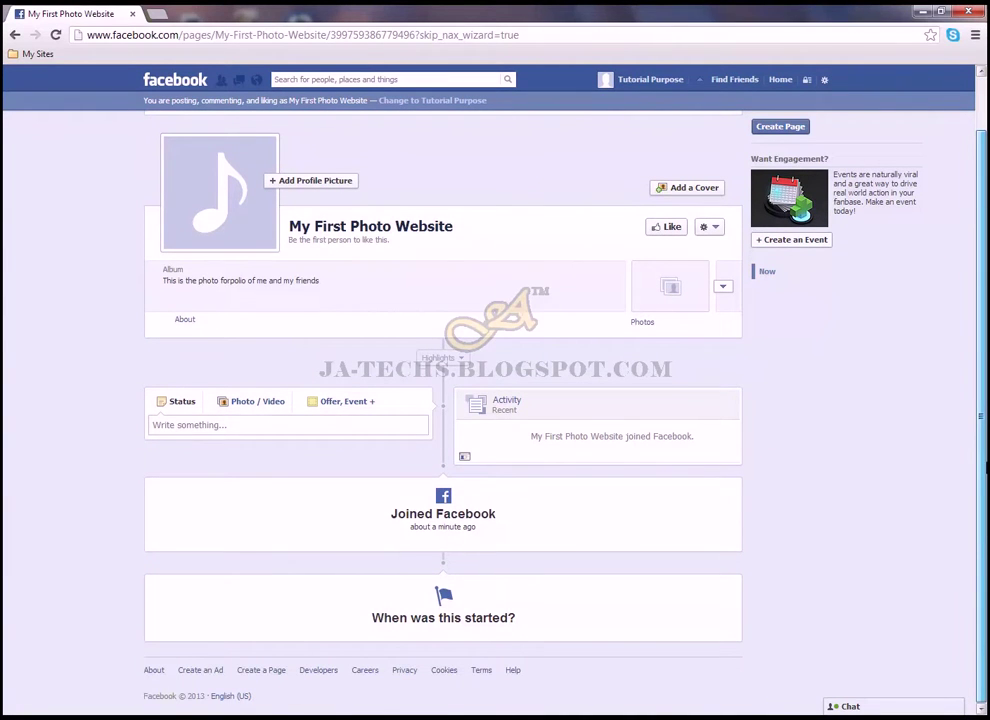
scroll(960, 385, "up", 1)
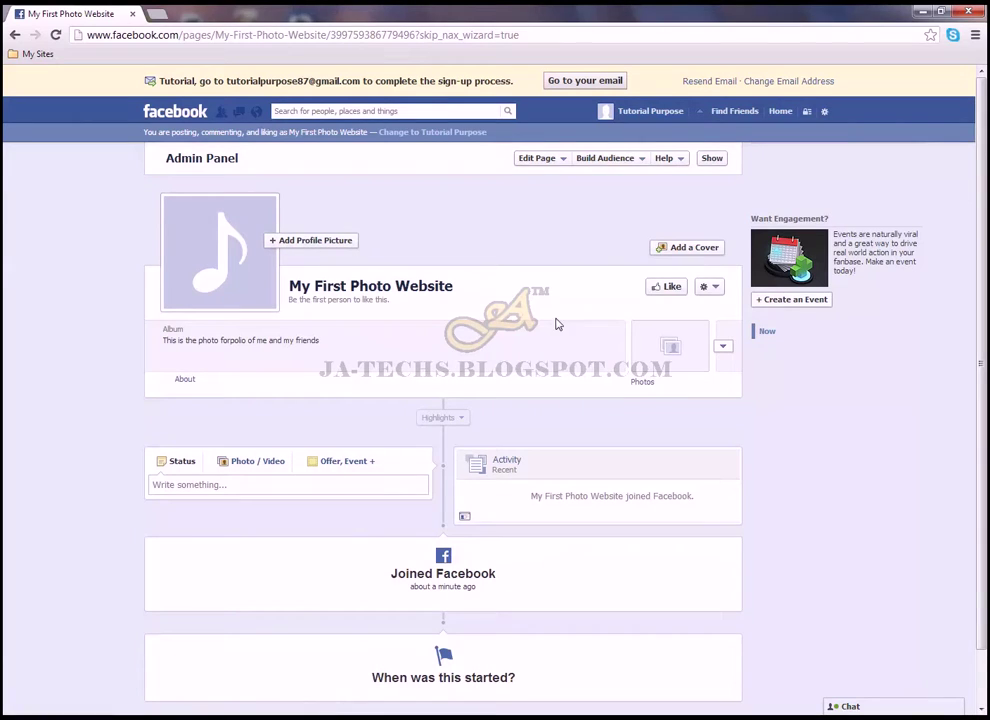
From Edit Page > Update Info, choose to create a username for this page
left_click(555, 157)
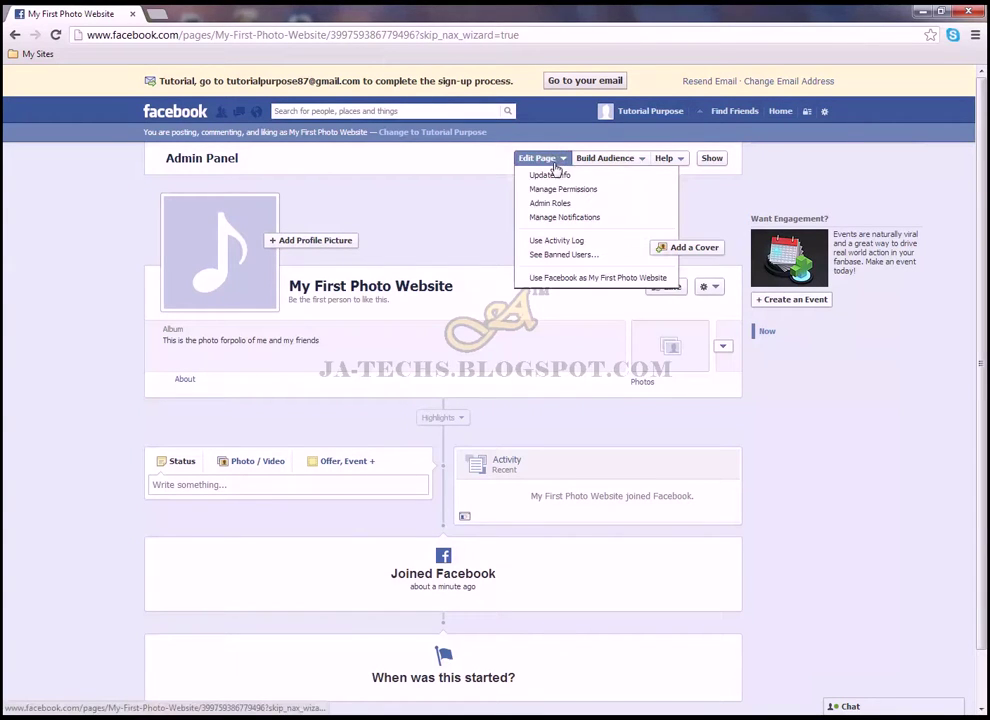
left_click(560, 174)
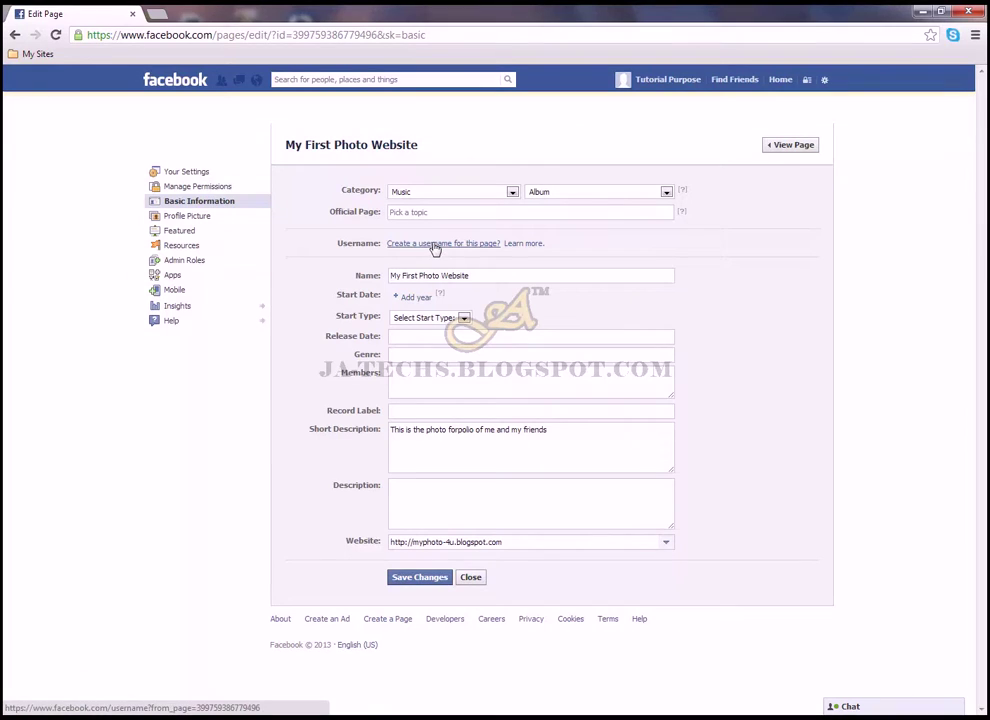
left_click(437, 247)
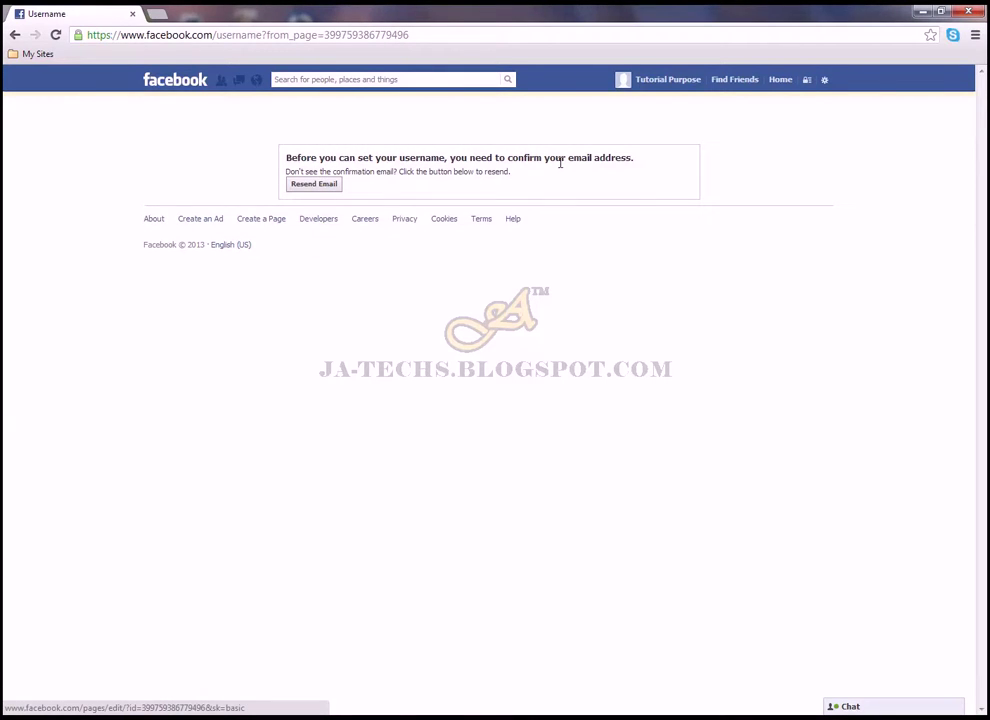
Open gmail.com in a new tab and sign in to the sign-up email account
left_click(156, 13)
type("gmail.com")
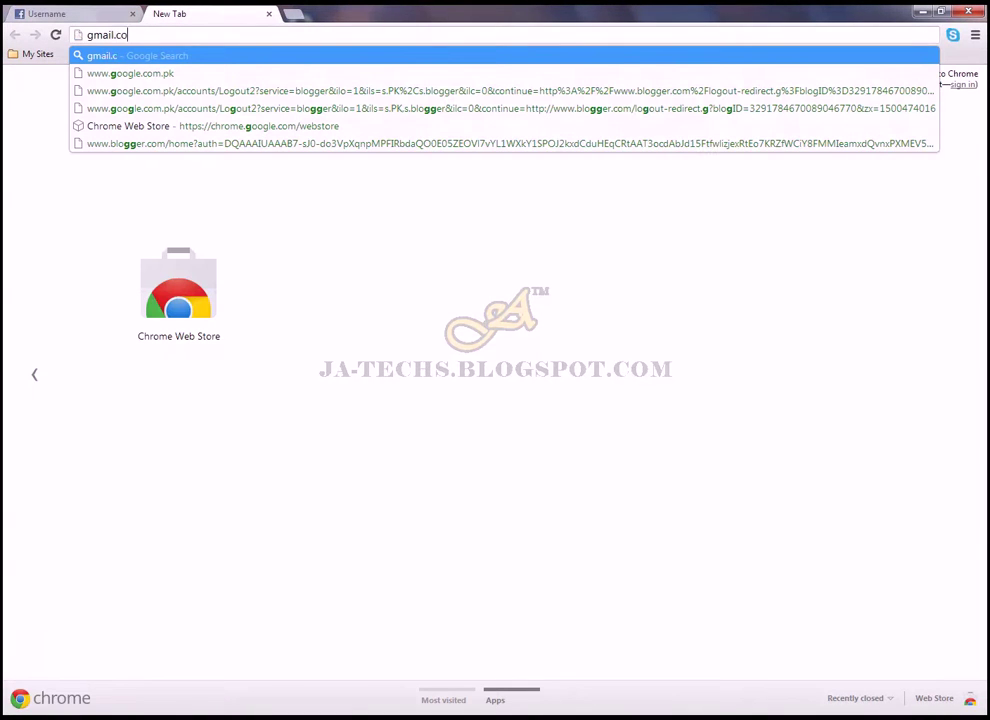
key("Return")
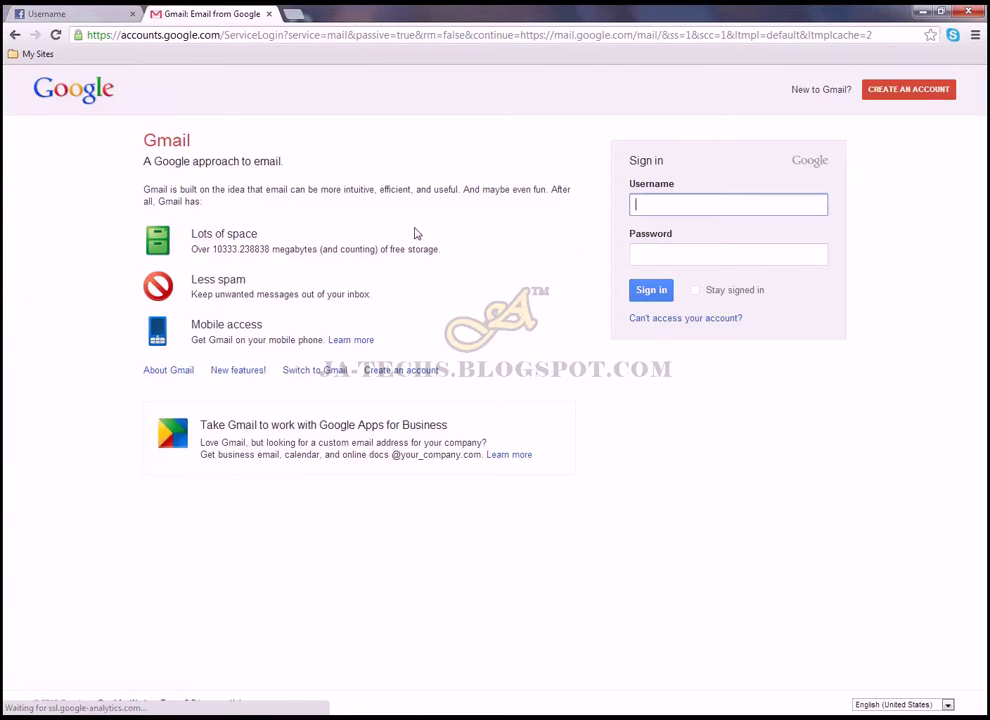
type("tuto")
key("Down")
key("Tab")
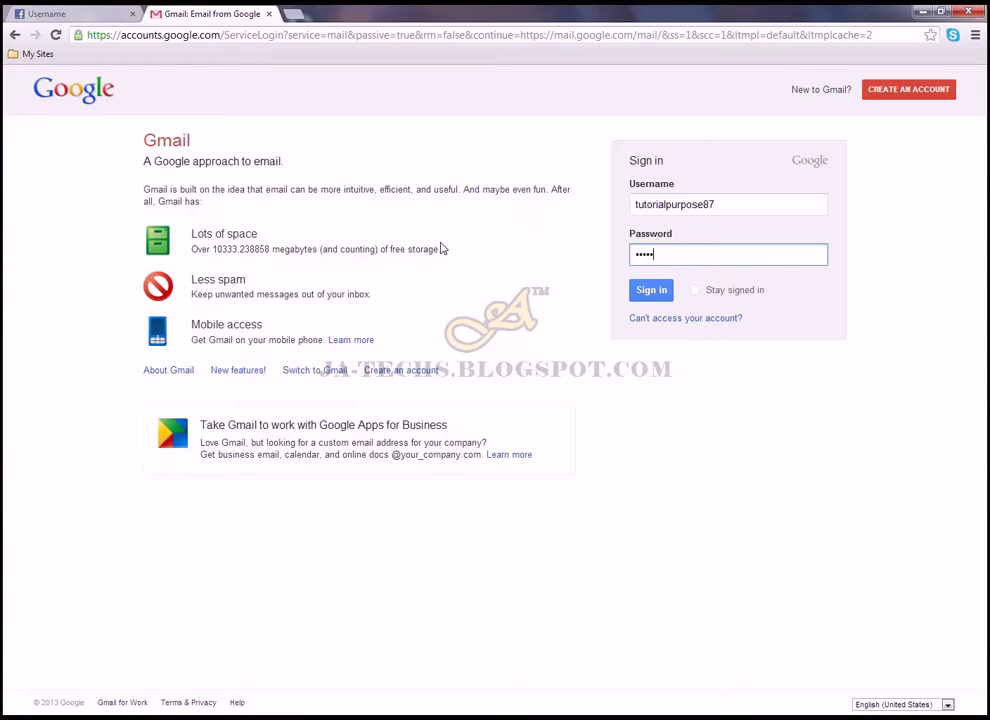
key("Return")
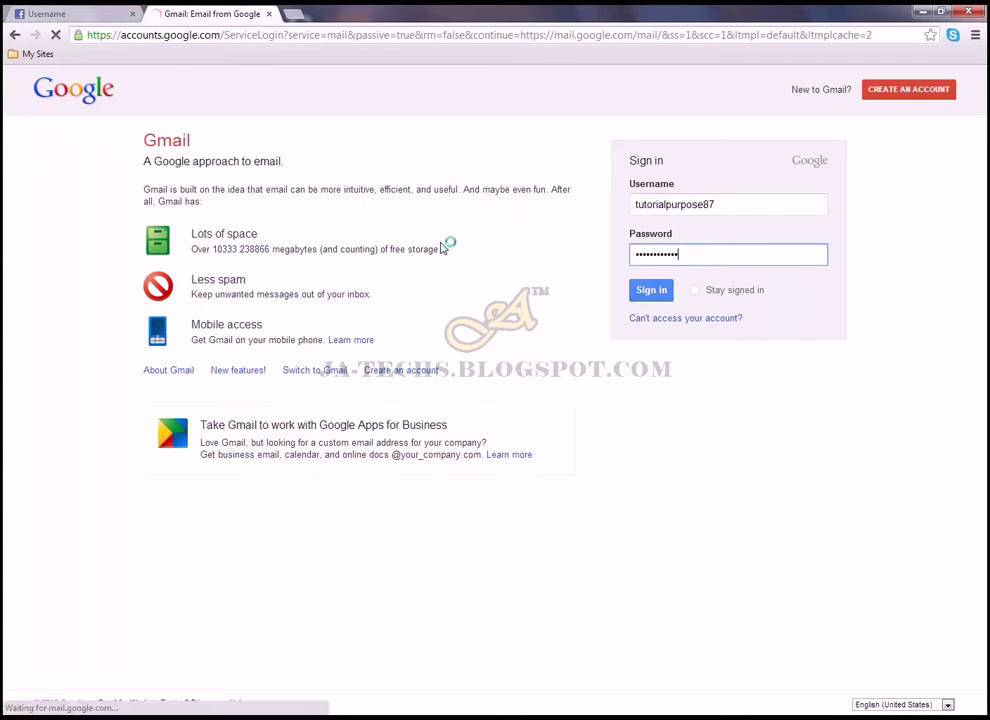
Follow the confirmation link in Facebook's 'Just one more step' email, then return to the username tab
left_click(90, 13)
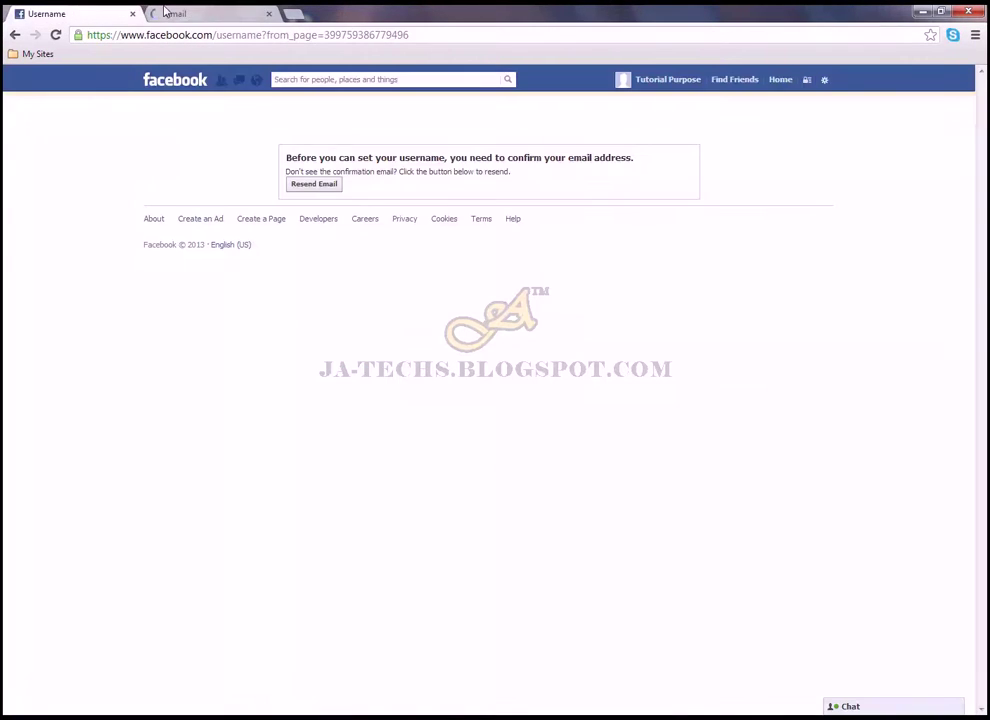
left_click(180, 13)
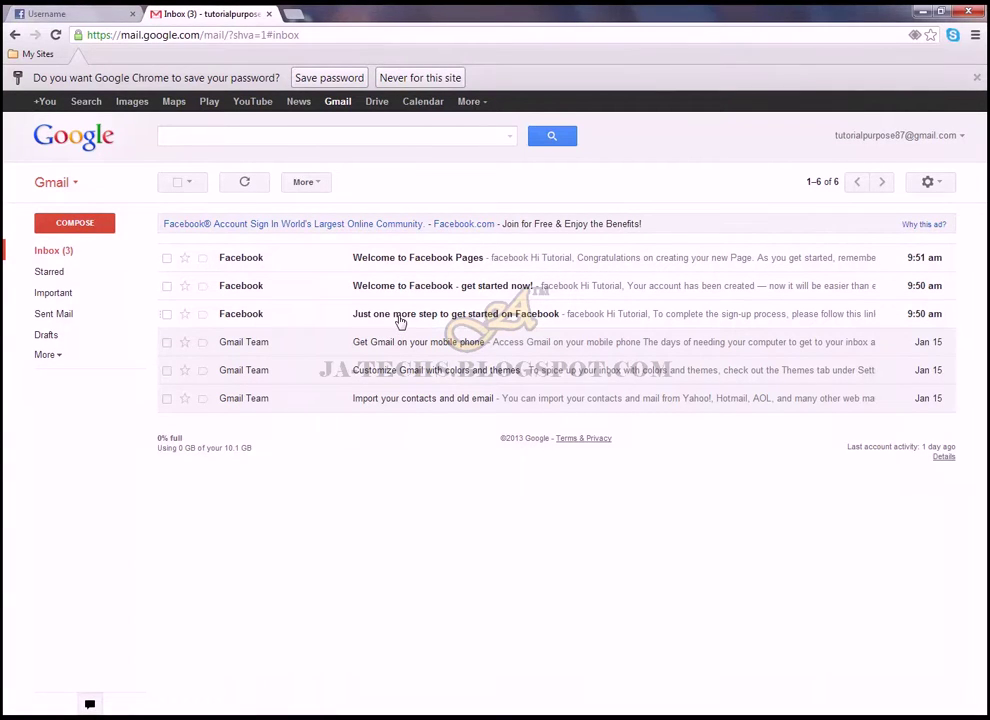
left_click(255, 319)
left_click(404, 320)
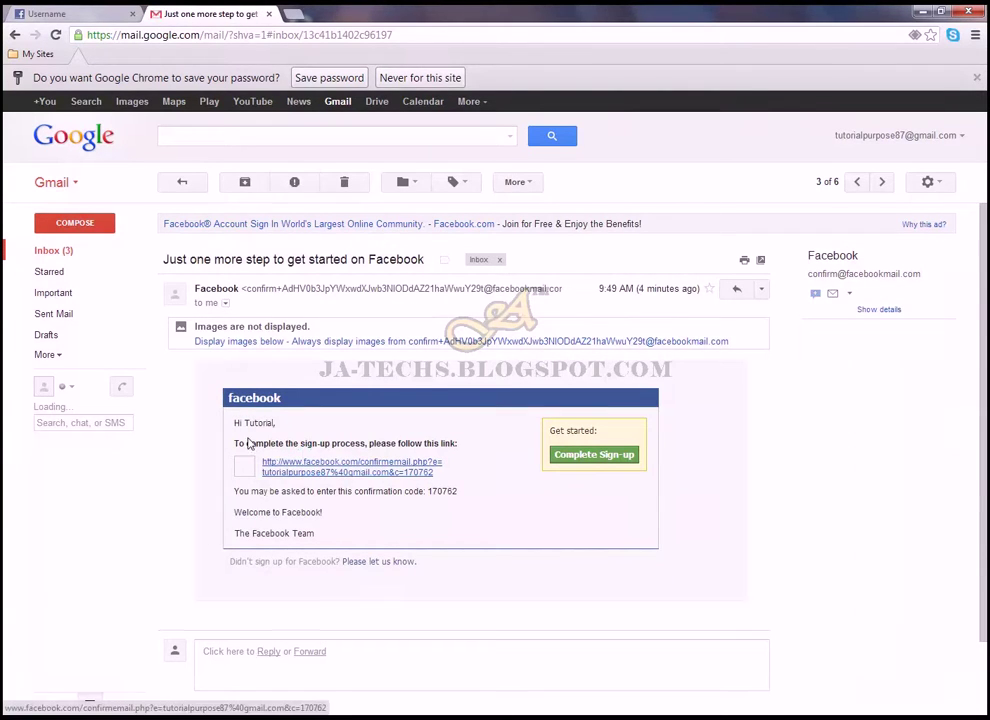
left_click(387, 461)
left_click(229, 13)
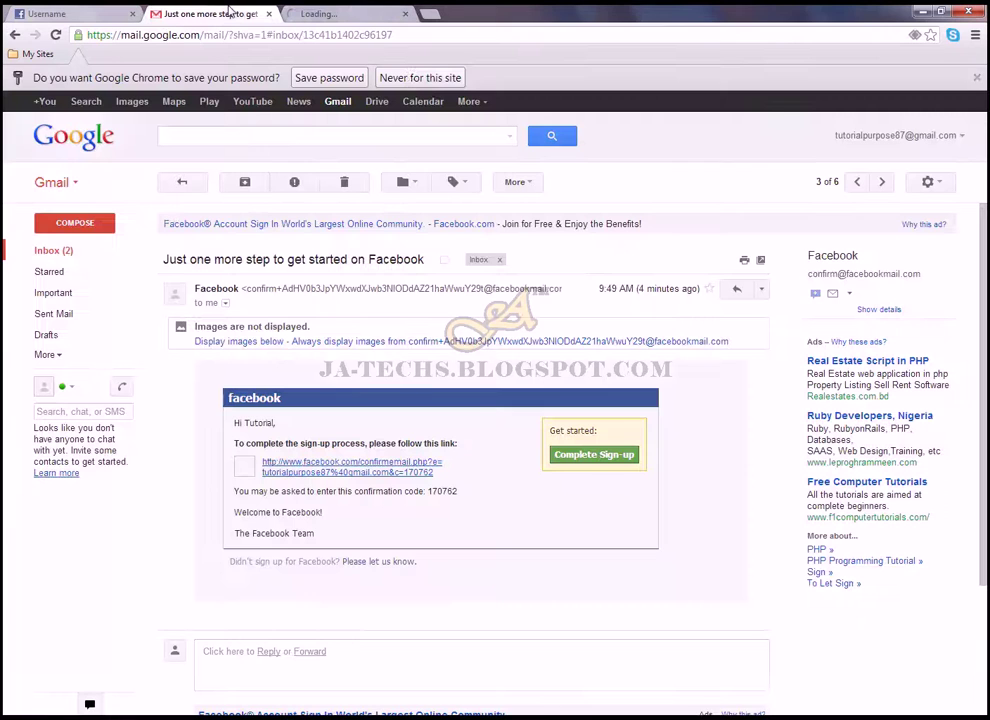
left_click(363, 13)
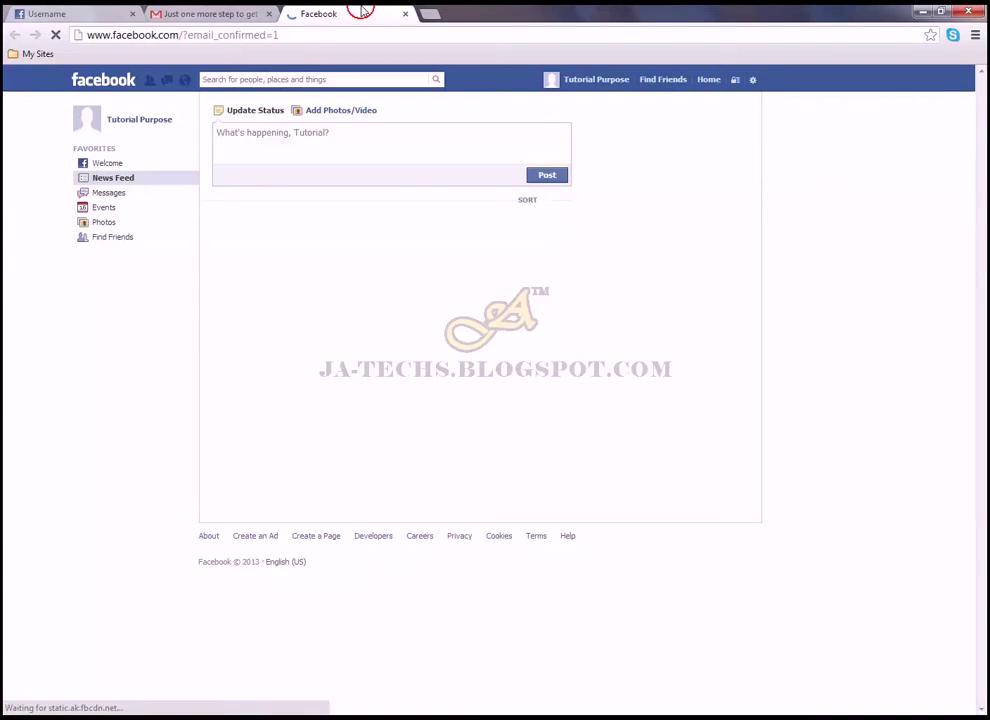
left_click(80, 13)
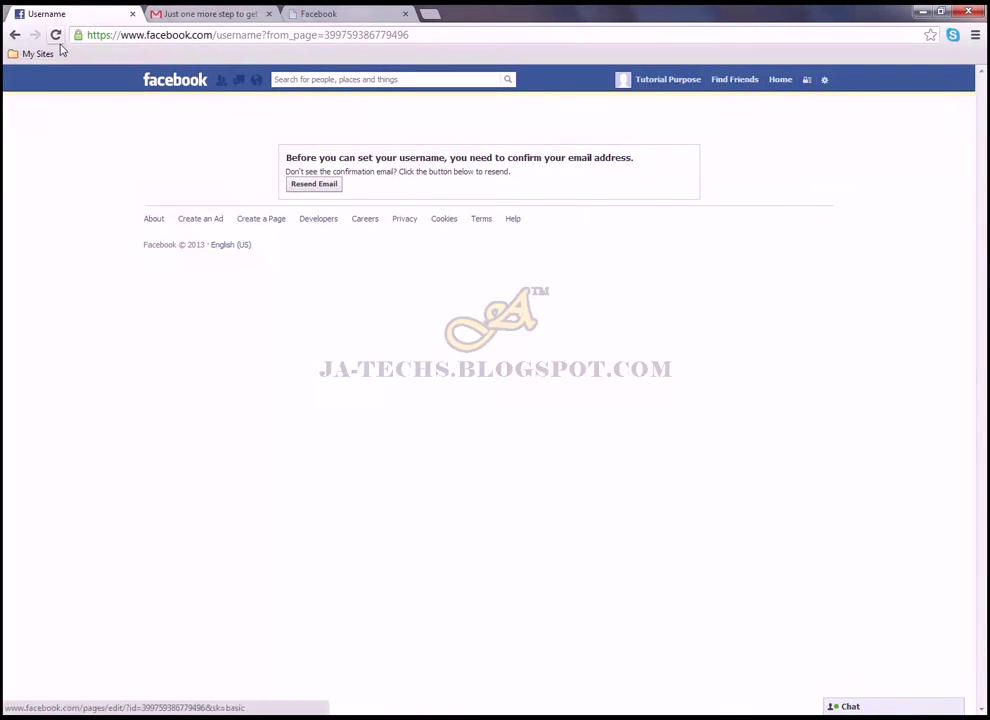
Reload the Username page, continue, and re-submit the account password
left_click(56, 35)
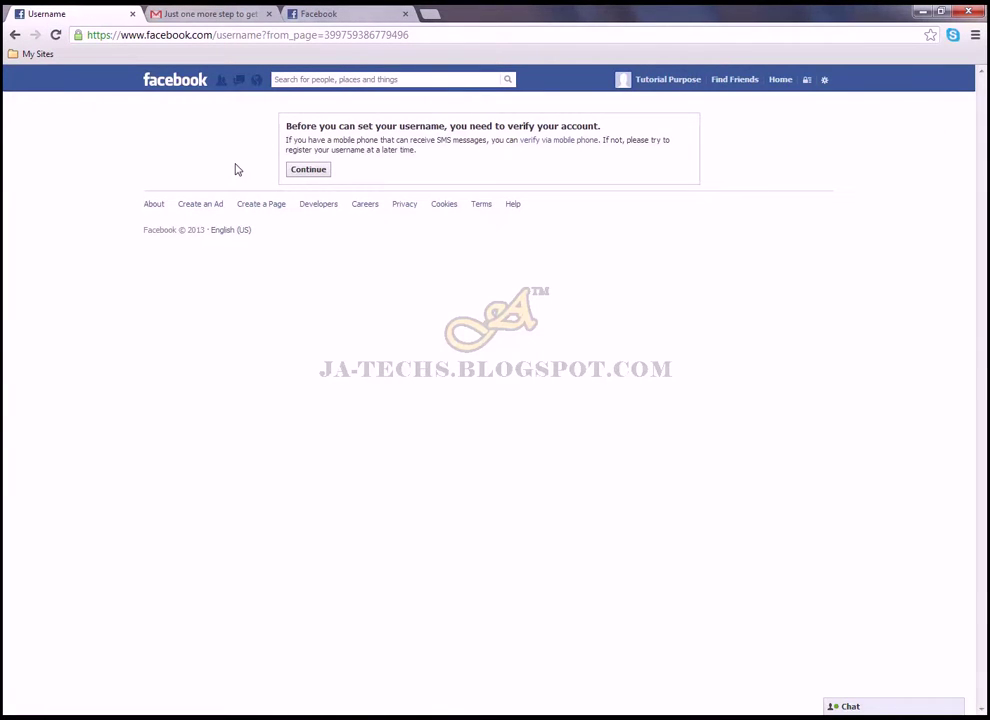
left_click(301, 172)
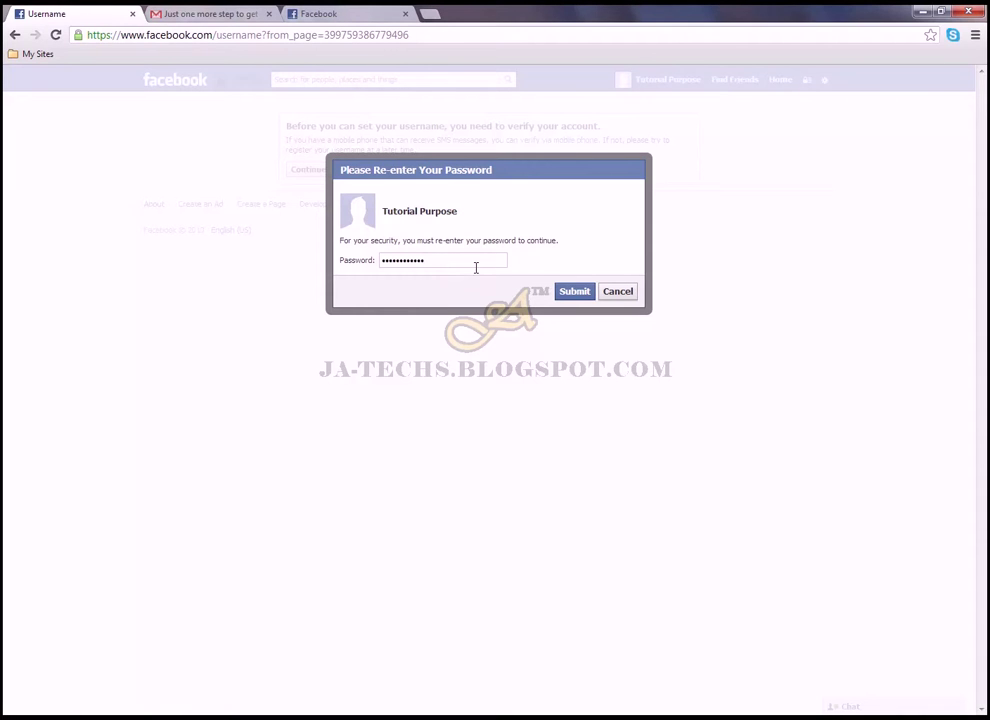
left_click(580, 293)
left_click(380, 13)
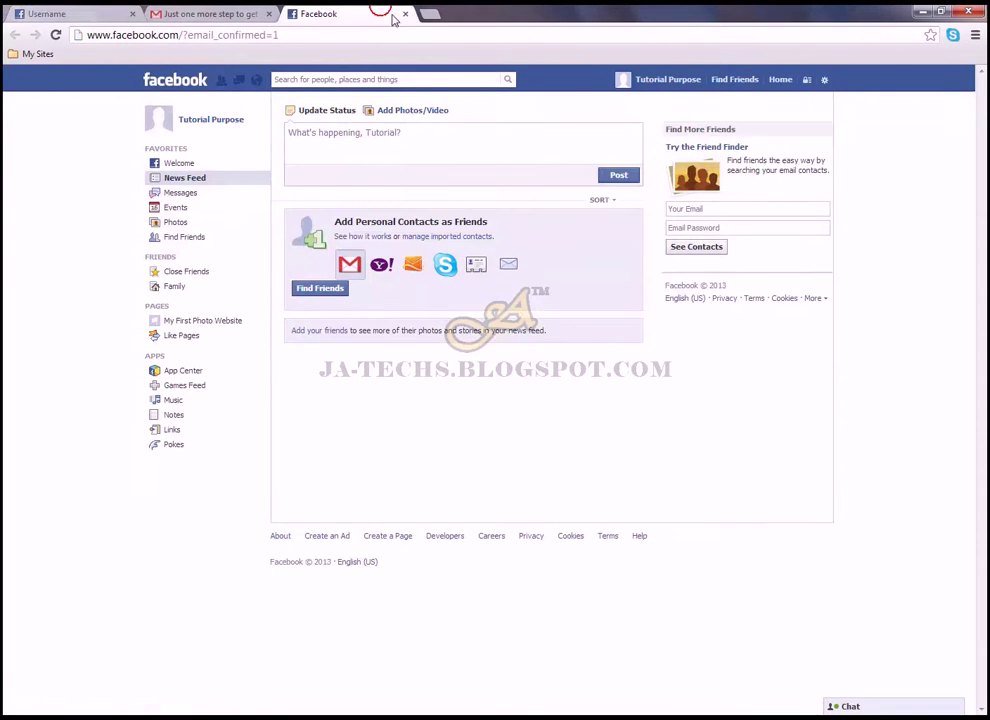
Close the extra Facebook tab, skip phone verification, and go to your profile timeline
left_click(405, 13)
left_click(66, 10)
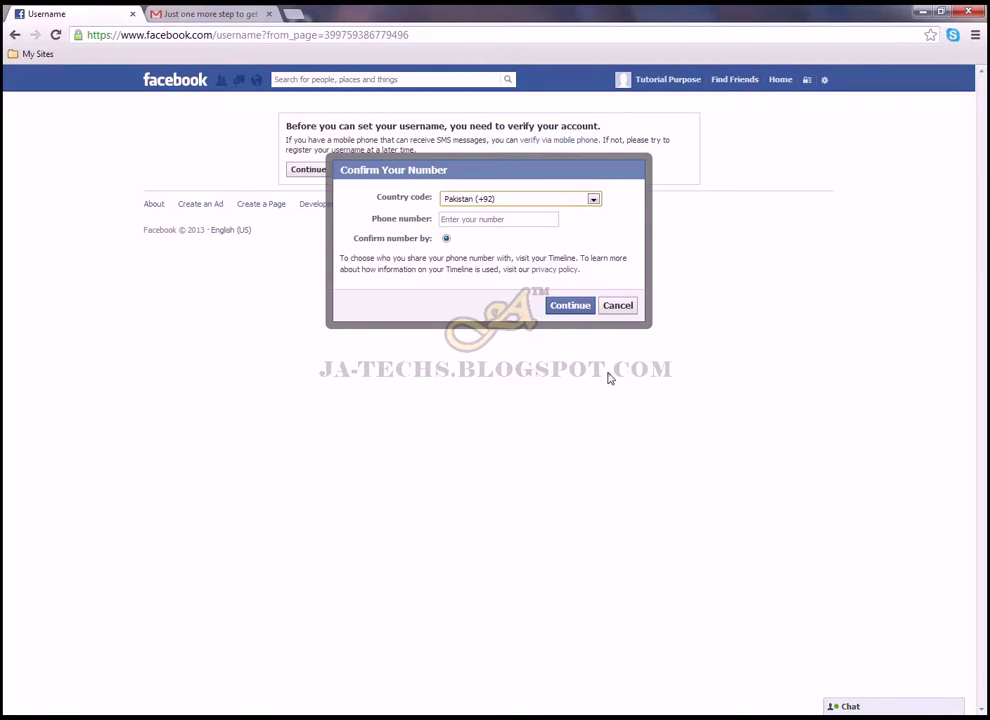
left_click(618, 306)
left_click(668, 82)
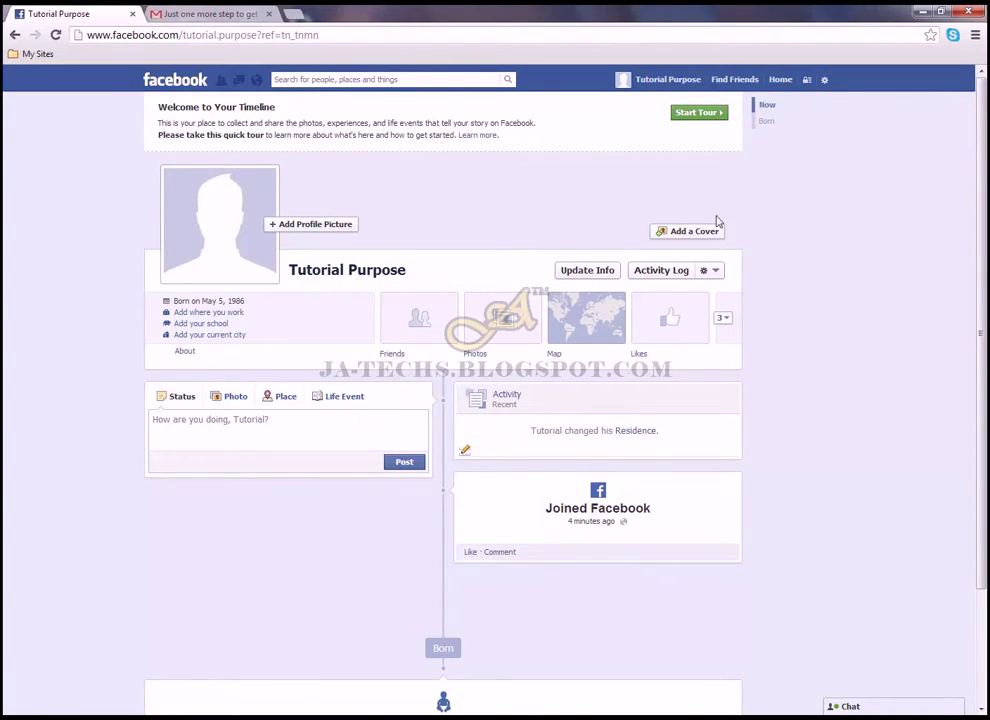
Switch to using Facebook as My First Photo Website and open its Update Info form
left_click(825, 81)
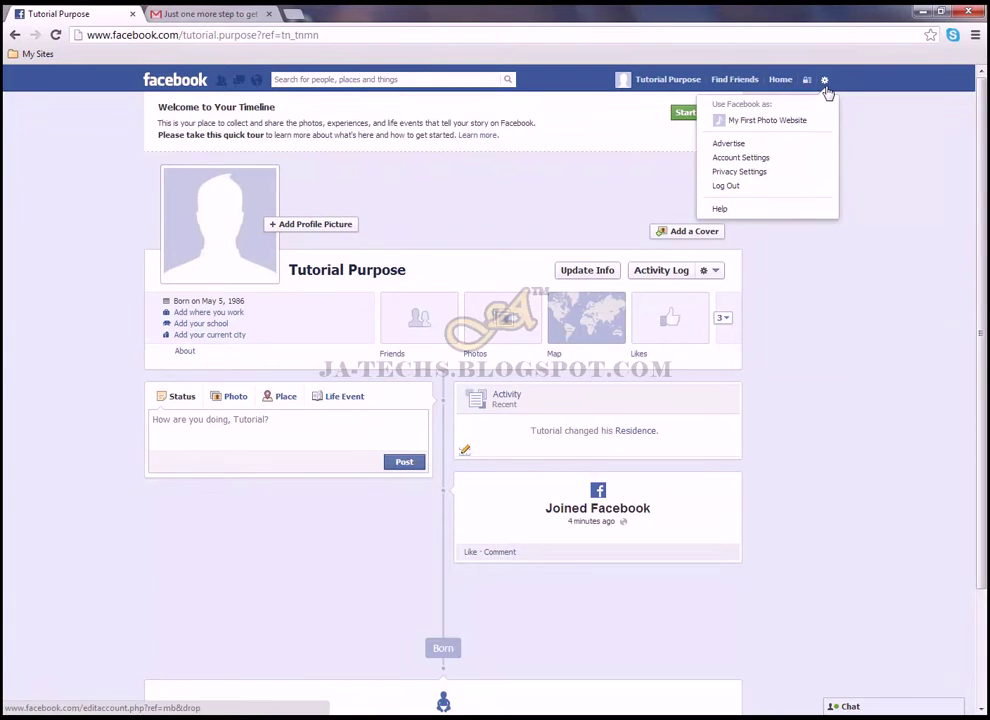
left_click(779, 122)
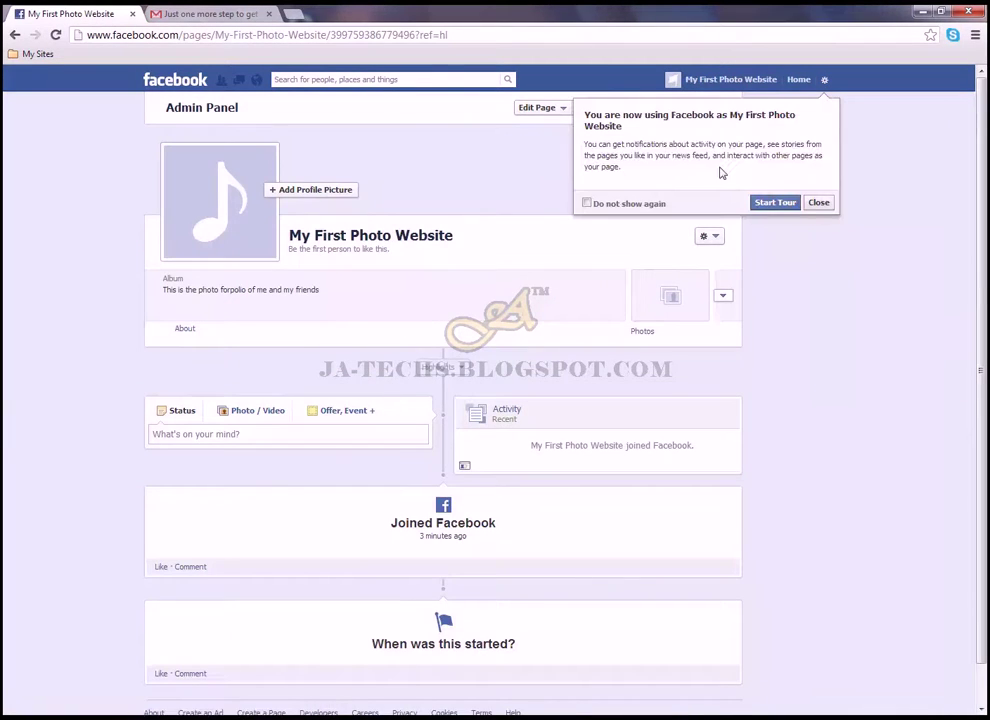
left_click(818, 203)
left_click(556, 108)
left_click(557, 128)
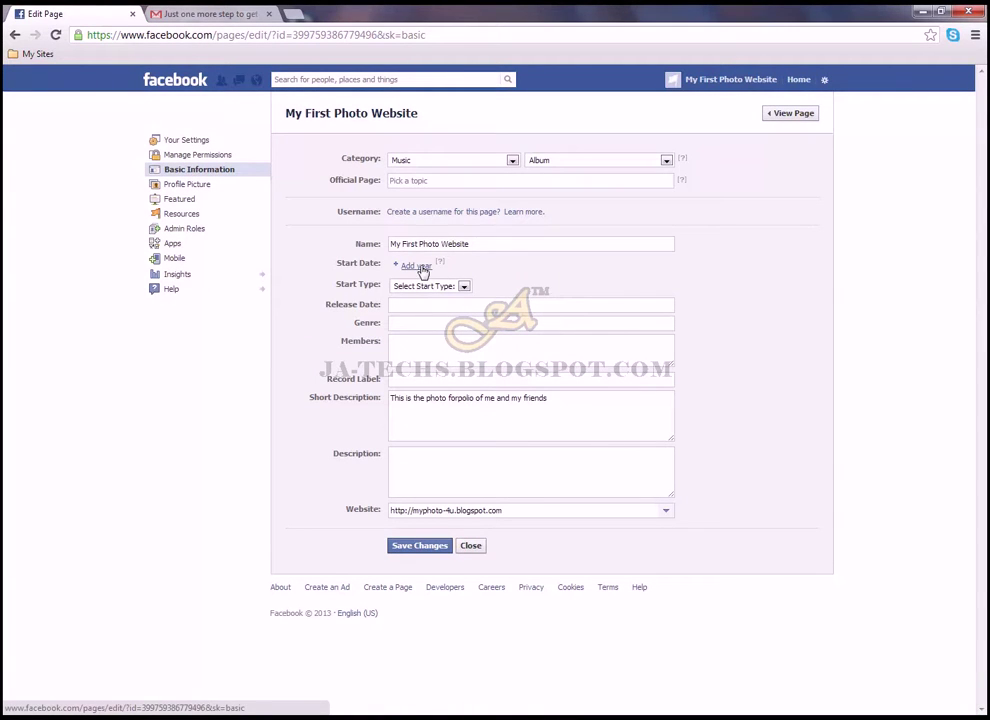
Start creating a page username as the personal account, skipping the phone confirmation
left_click(418, 214)
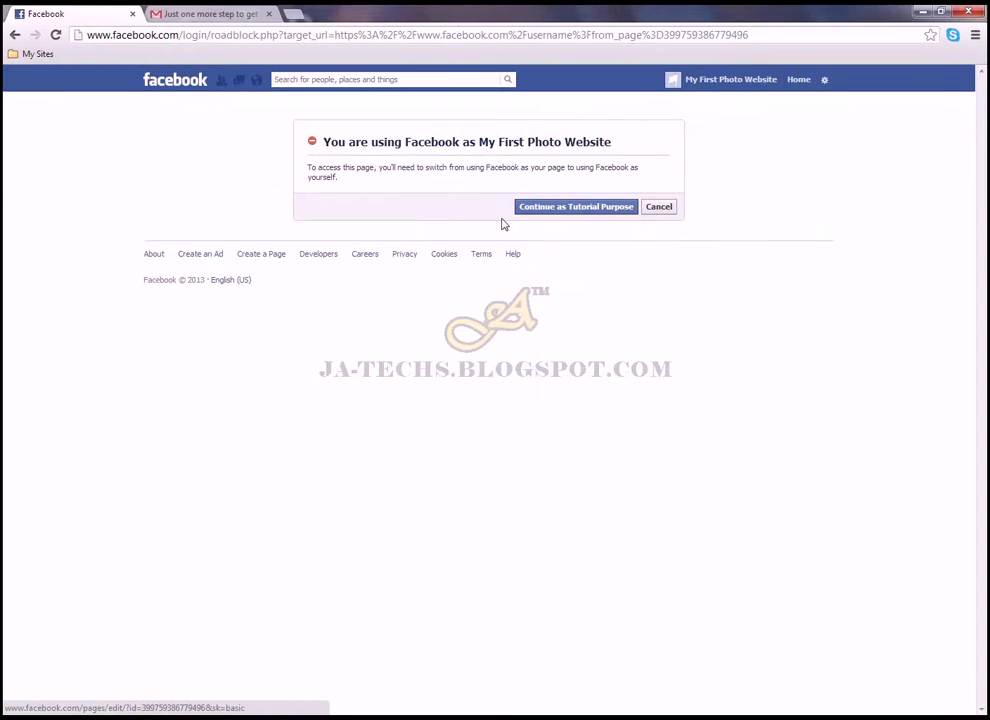
left_click(565, 210)
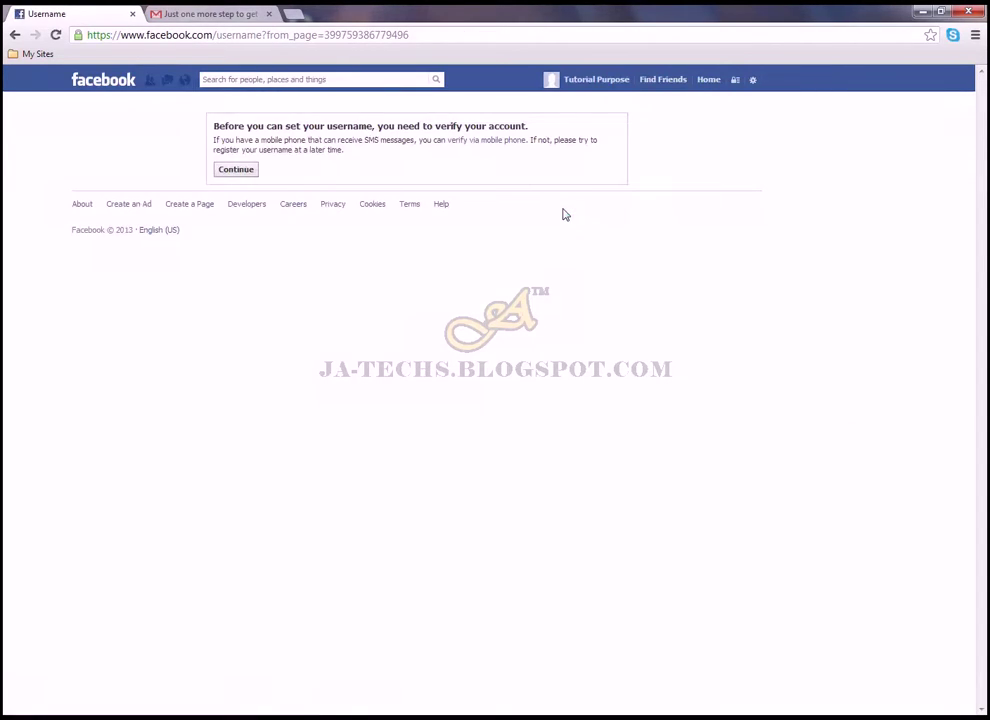
left_click(310, 172)
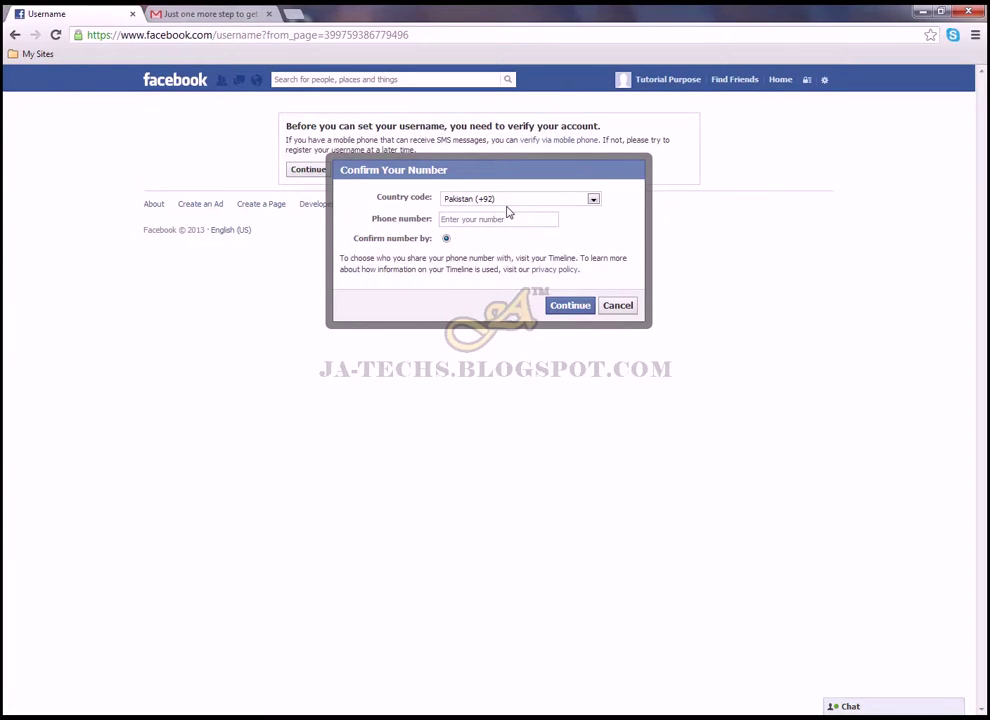
left_click(305, 204)
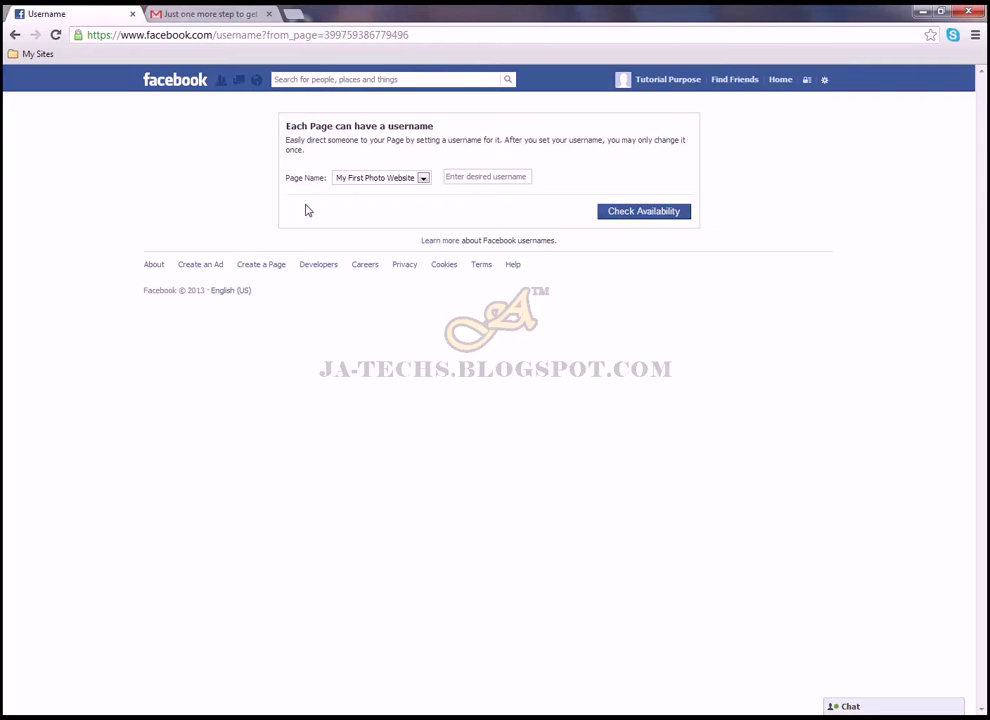
Choose My First Photo Website as the page to receive a username
left_click(407, 221)
left_click(479, 176)
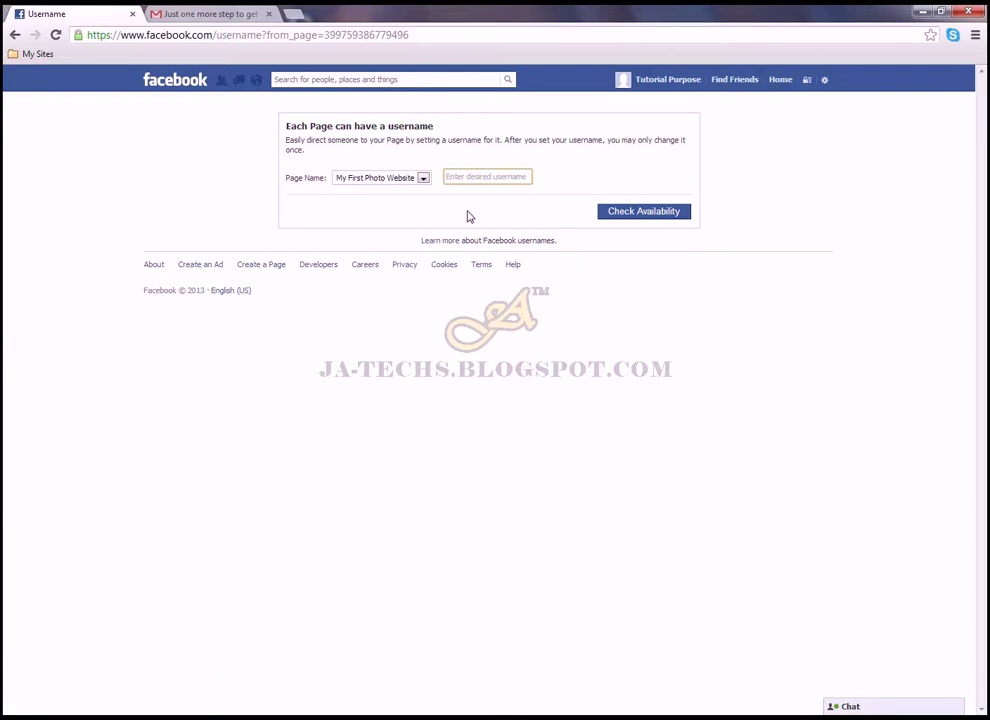
left_click(402, 179)
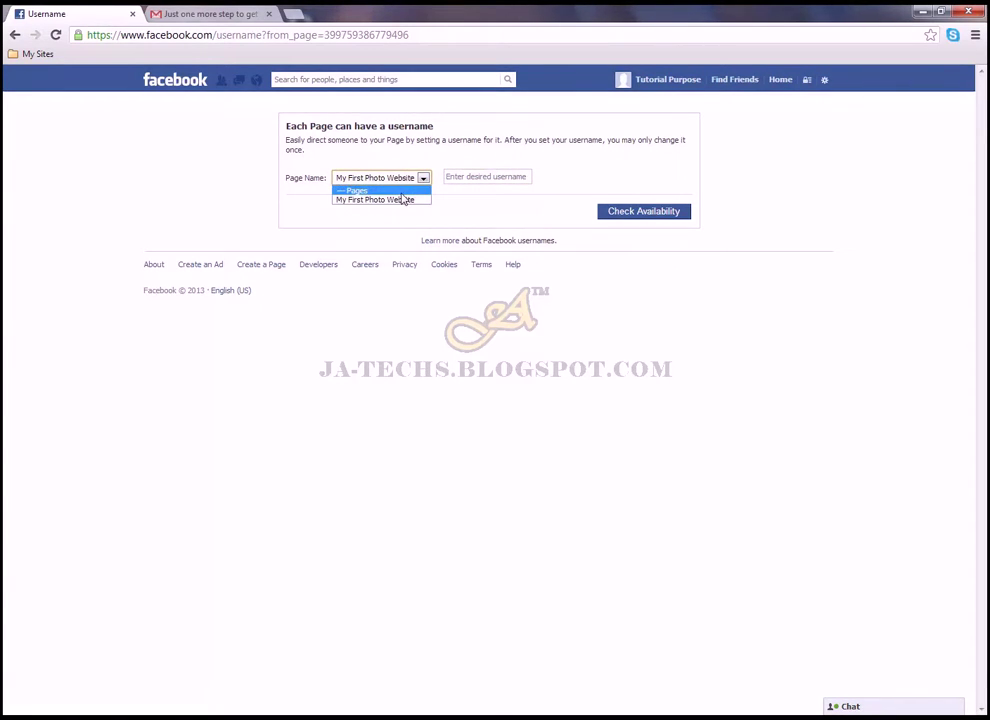
left_click(391, 225)
left_click(398, 181)
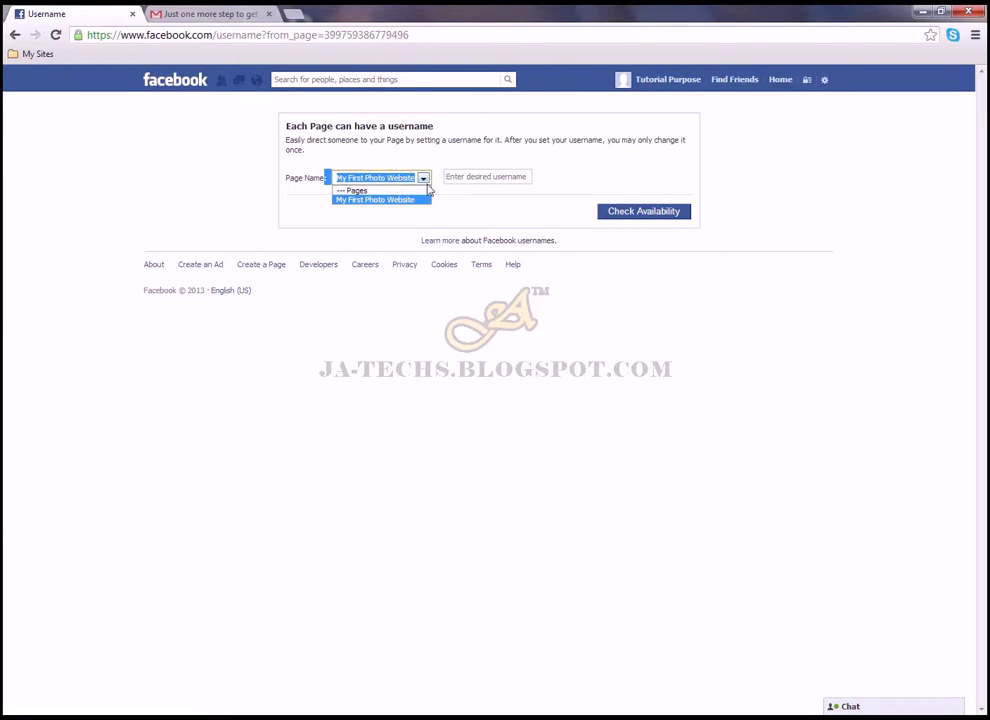
left_click(484, 193)
Enter the username my1stphoto, check its availability, and confirm it
left_click(499, 170)
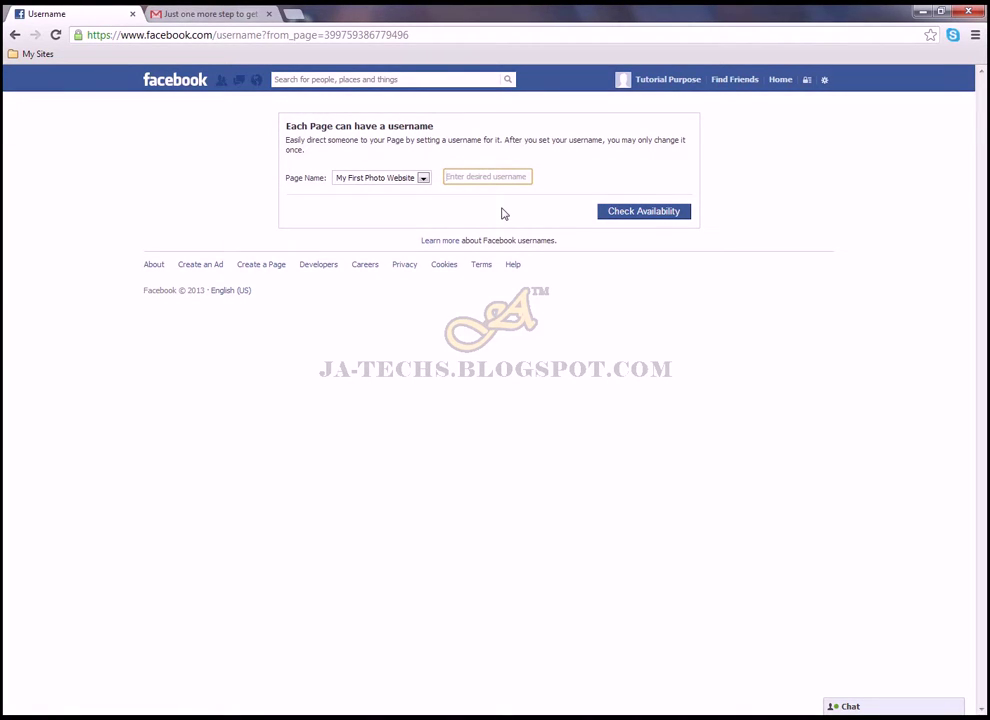
type("my1stphoto")
left_click(656, 214)
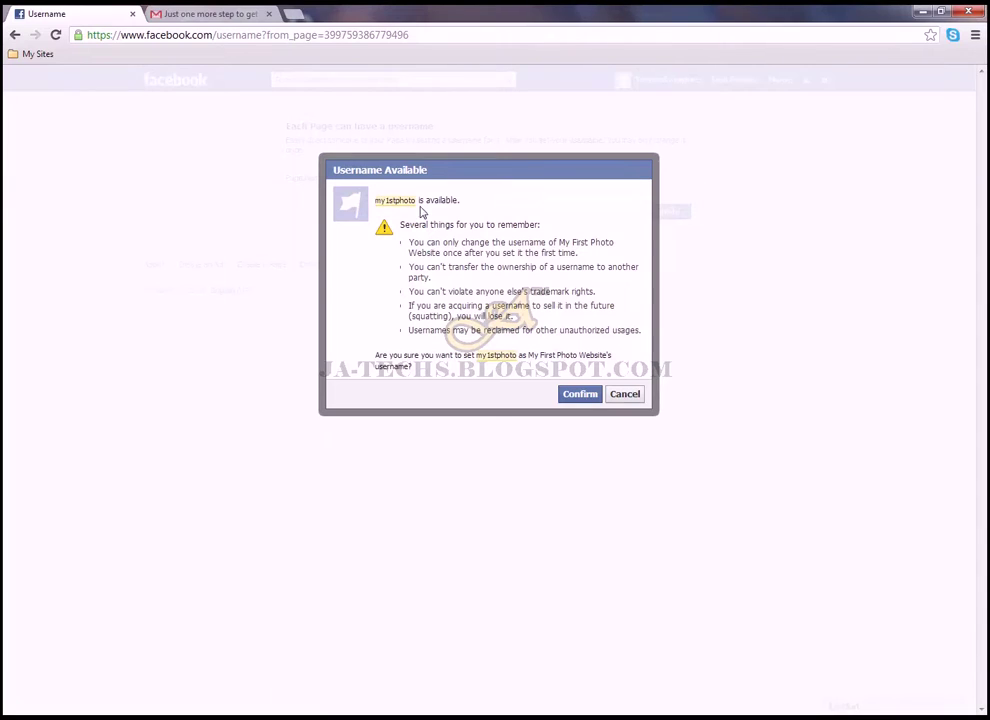
left_click(583, 396)
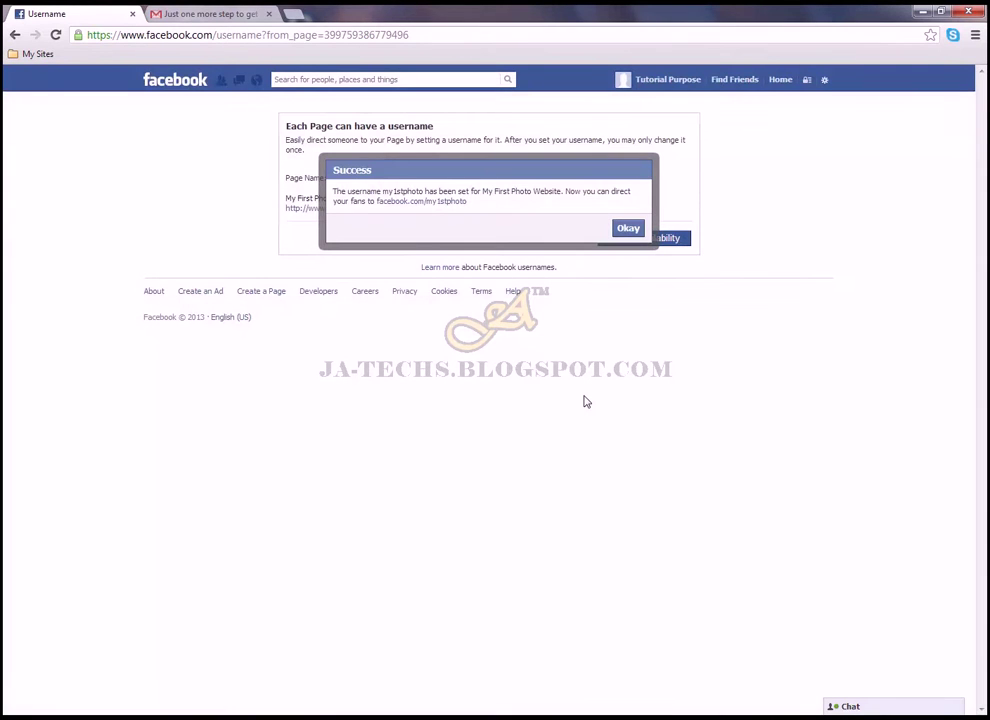
Open the page via facebook.com/my1stphoto and verify that address in the address bar
left_click(440, 203)
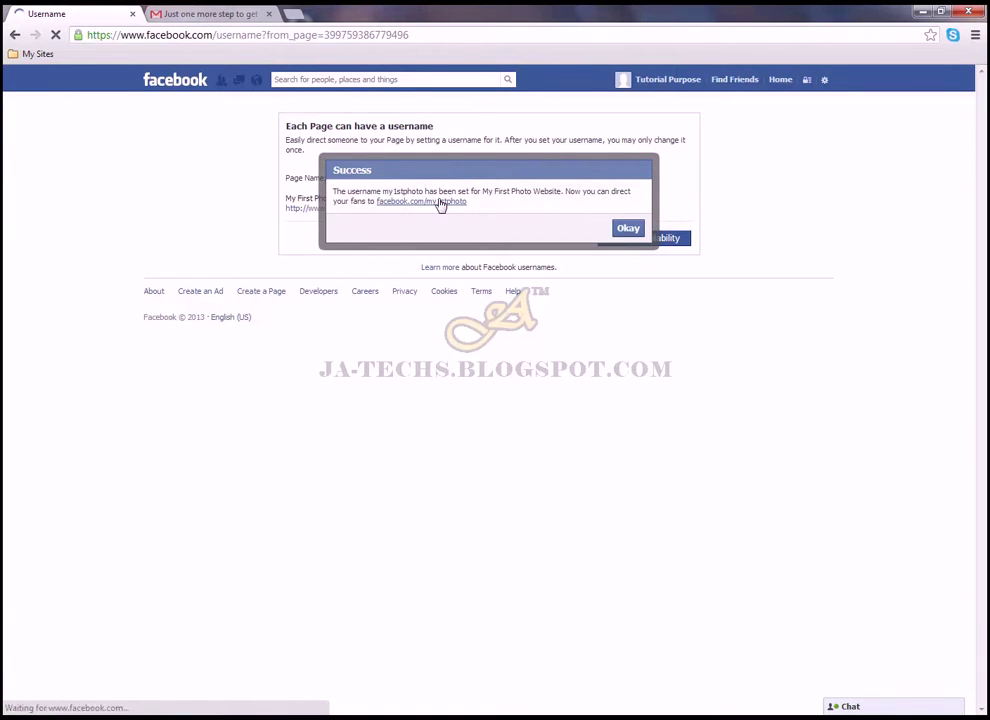
left_click(252, 35)
left_click(252, 35)
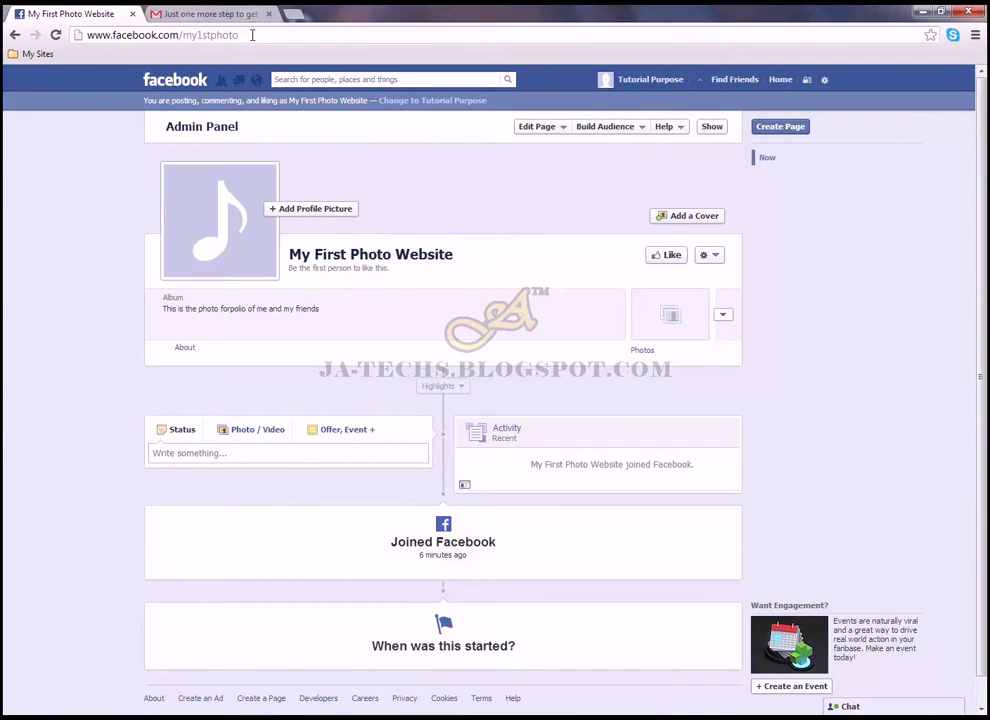